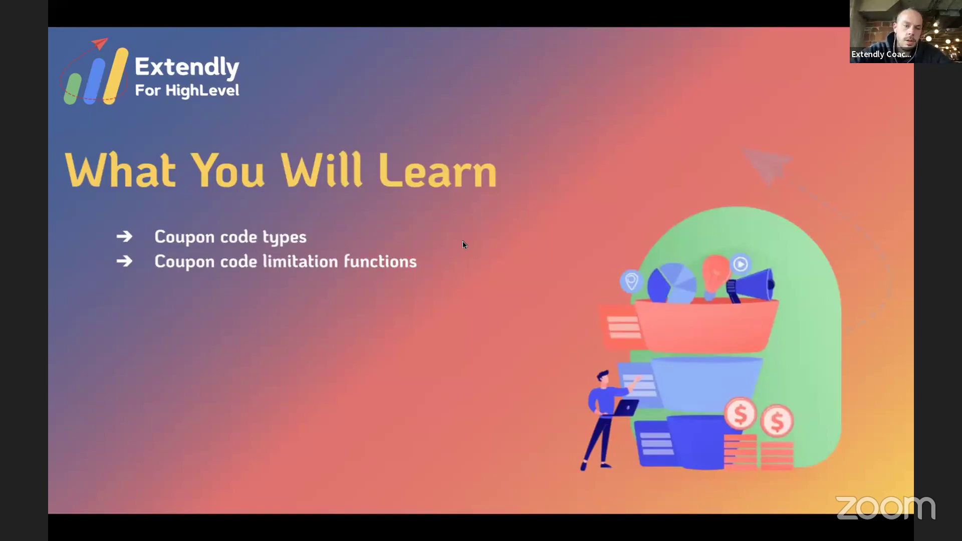
# Step: Exit the full-screen slideshow to return to the editor on the 'What You Will Learn' slide
pyautogui.press('Escape')
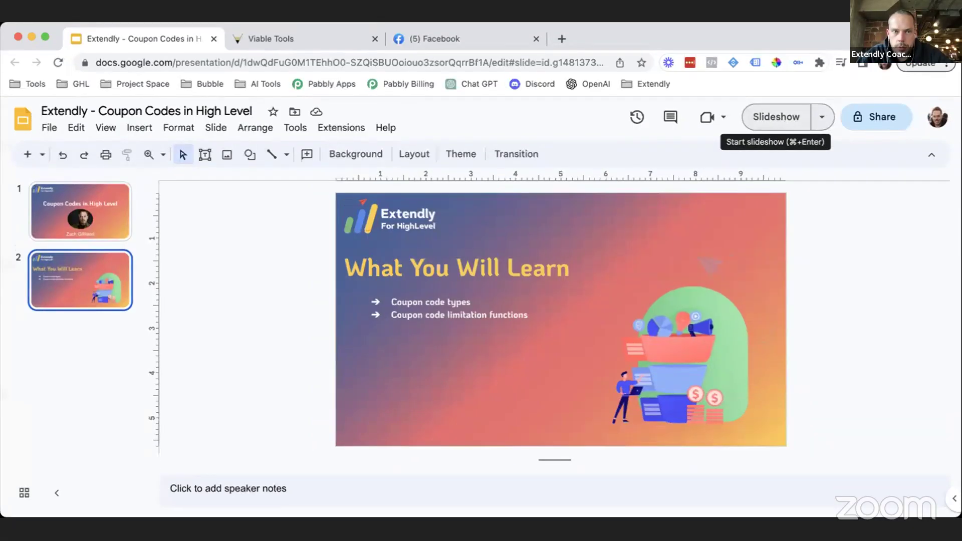
# Step: Switch to the Viabl tab, go back to the Coupons list, then open Settings
pyautogui.hotkey('ctrl', 'Tab')
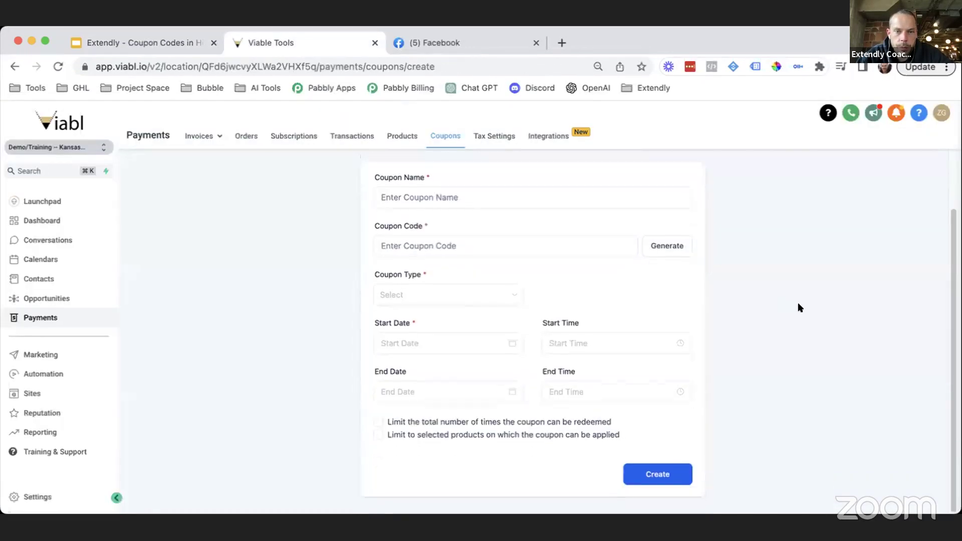
pyautogui.scroll(3, 607, 348)
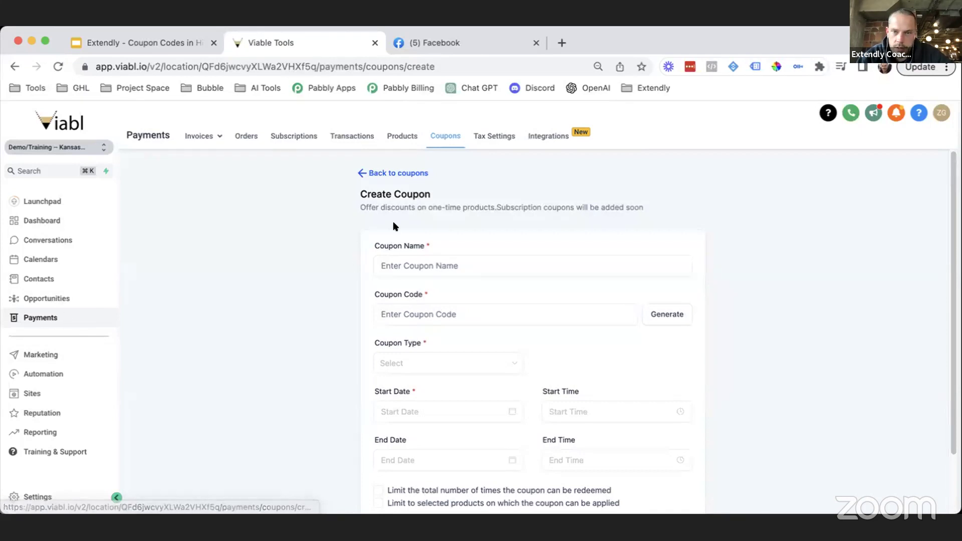
pyautogui.click(404, 174)
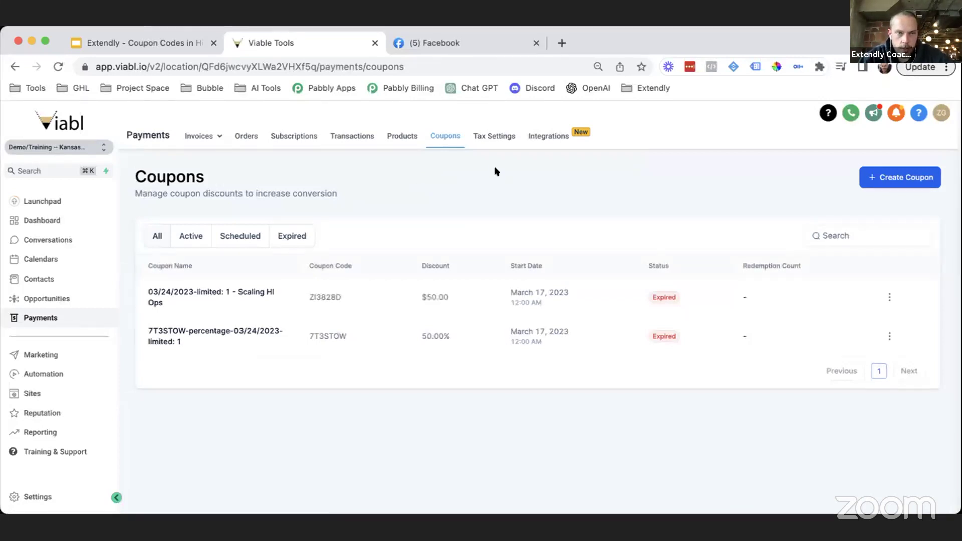
pyautogui.click(51, 495)
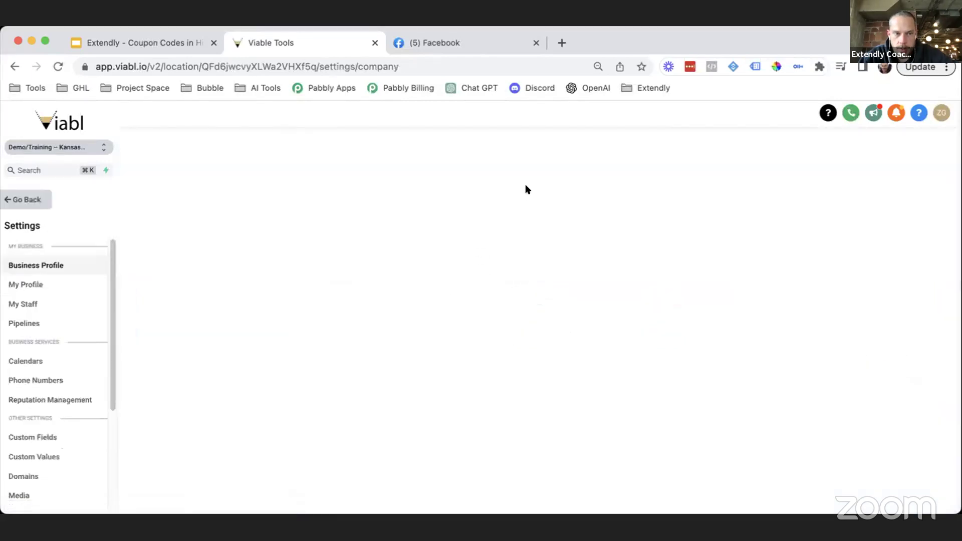
# Step: Open the Integrations settings and continue through the Stripe card to Payments Integrations
pyautogui.scroll(-3, 52, 416)
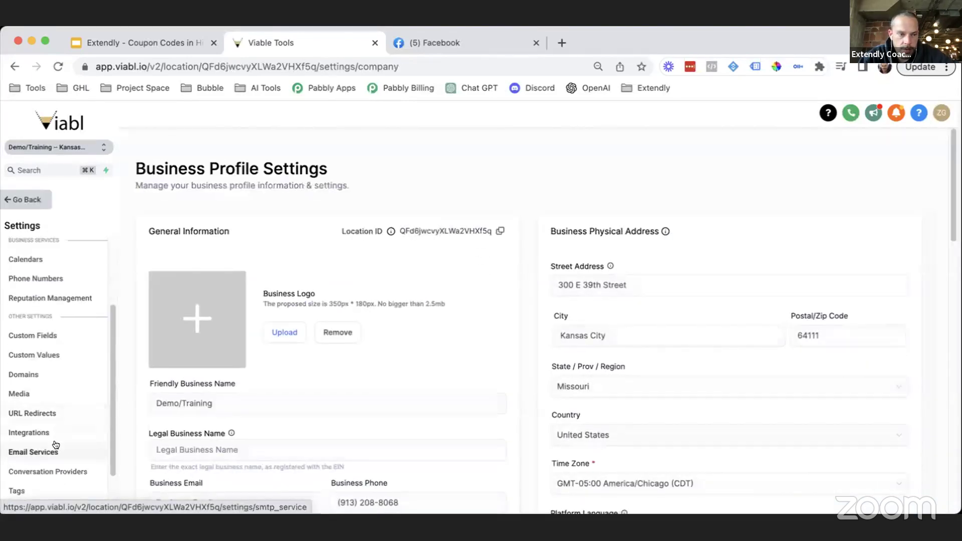
pyautogui.click(53, 432)
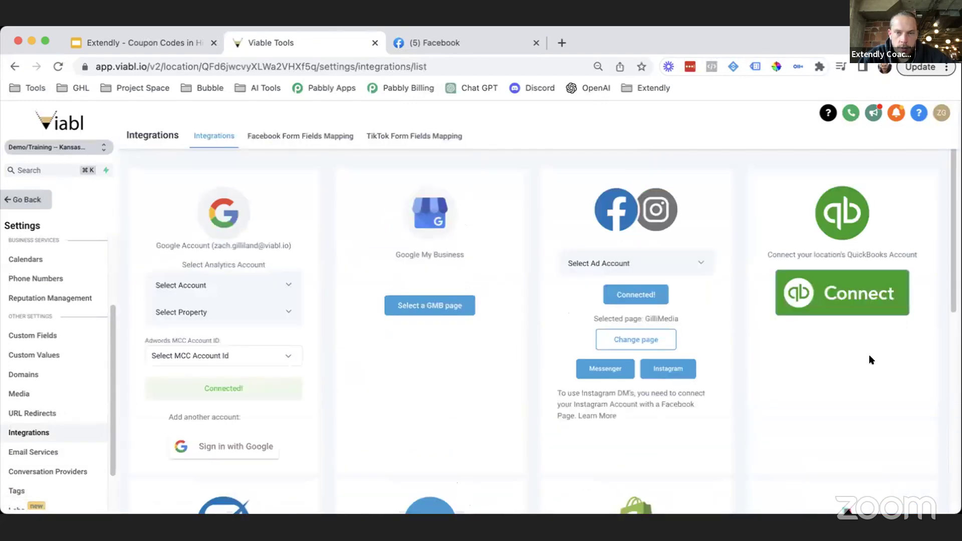
pyautogui.scroll(-6, 483, 401)
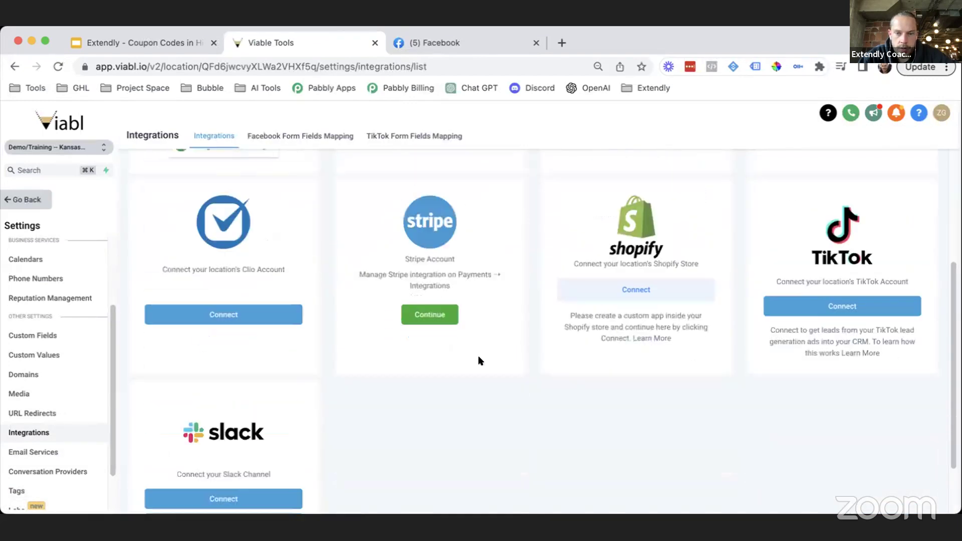
pyautogui.scroll(-3, 478, 360)
pyautogui.scroll(8, 478, 360)
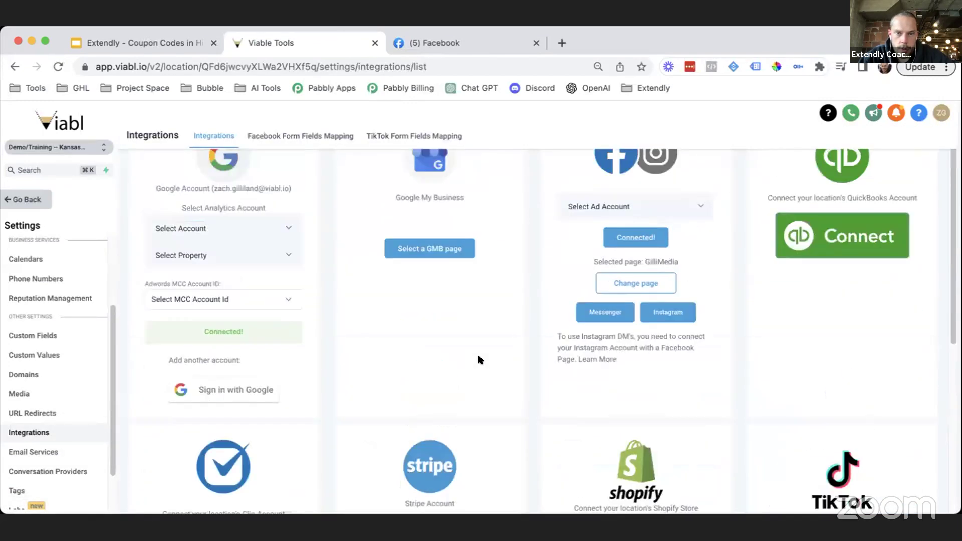
pyautogui.scroll(3, 478, 357)
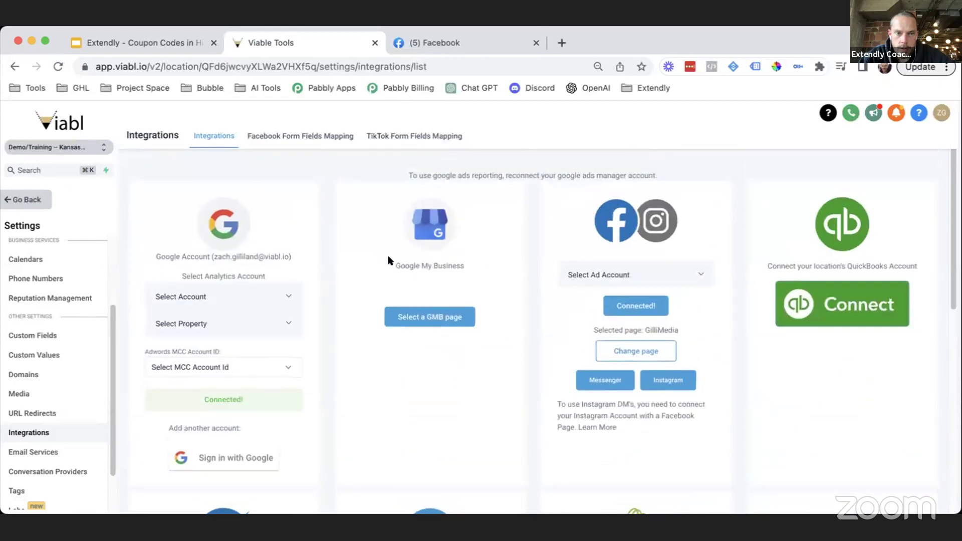
pyautogui.scroll(-4, 759, 342)
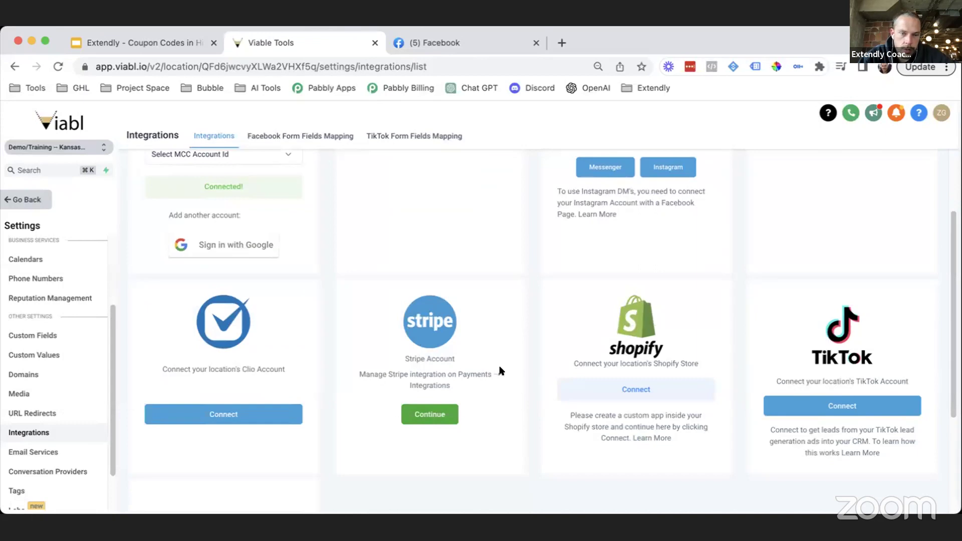
pyautogui.scroll(-1, 406, 388)
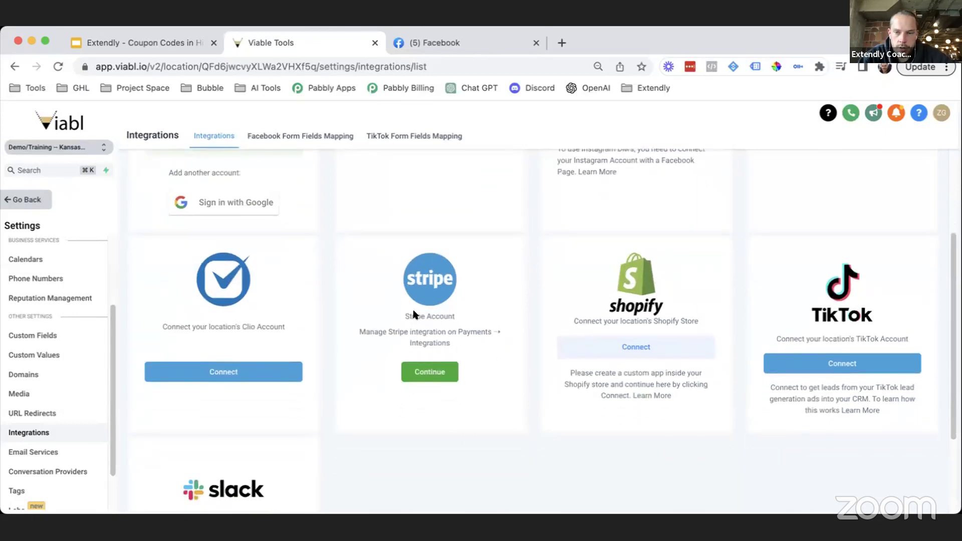
pyautogui.scroll(1, 426, 368)
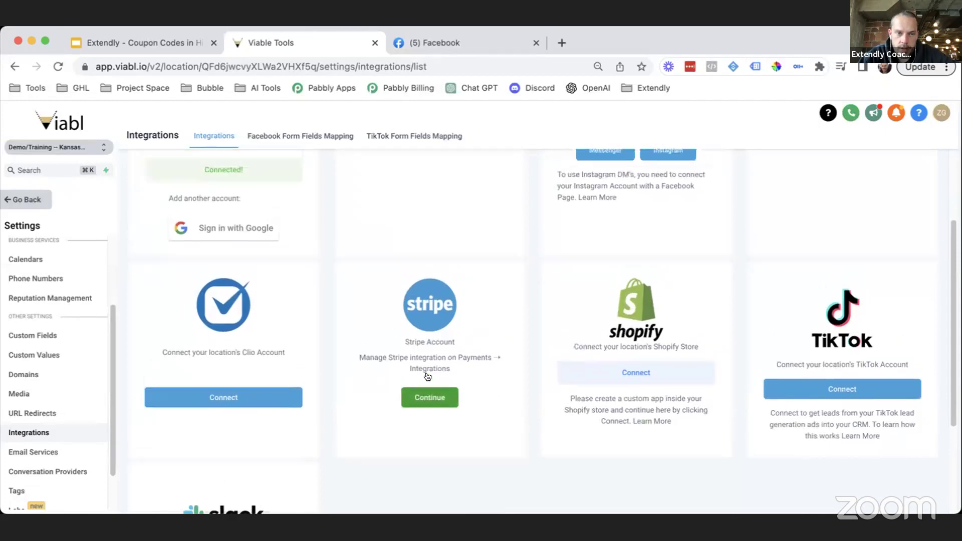
pyautogui.click(433, 405)
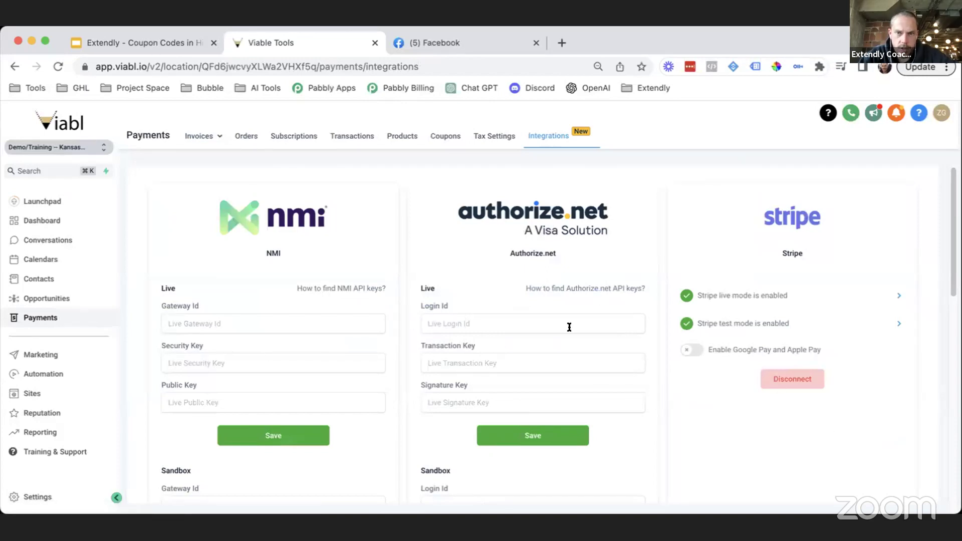
# Step: Review the Payments Integrations, Coupons and Products tabs, finishing on the Coupons list
pyautogui.scroll(-2, 631, 376)
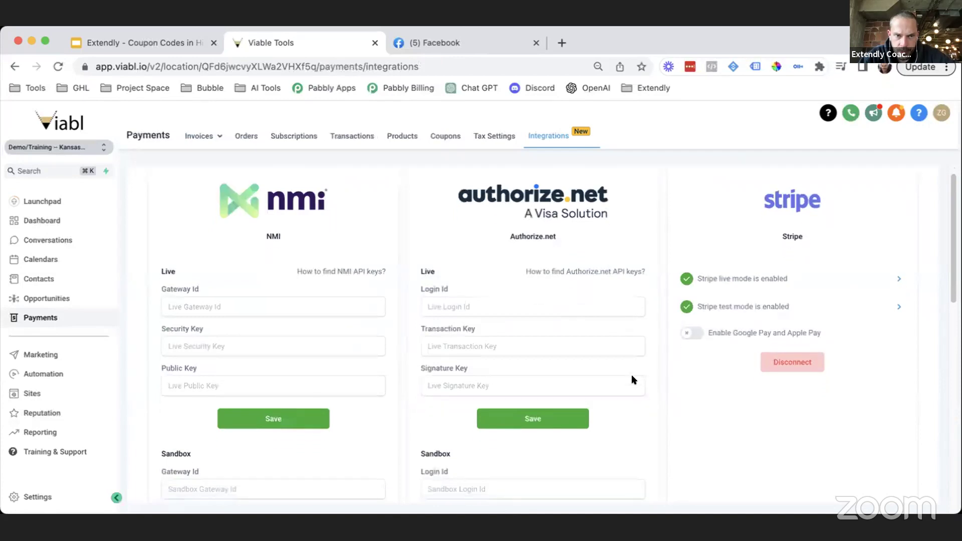
pyautogui.scroll(-2, 632, 376)
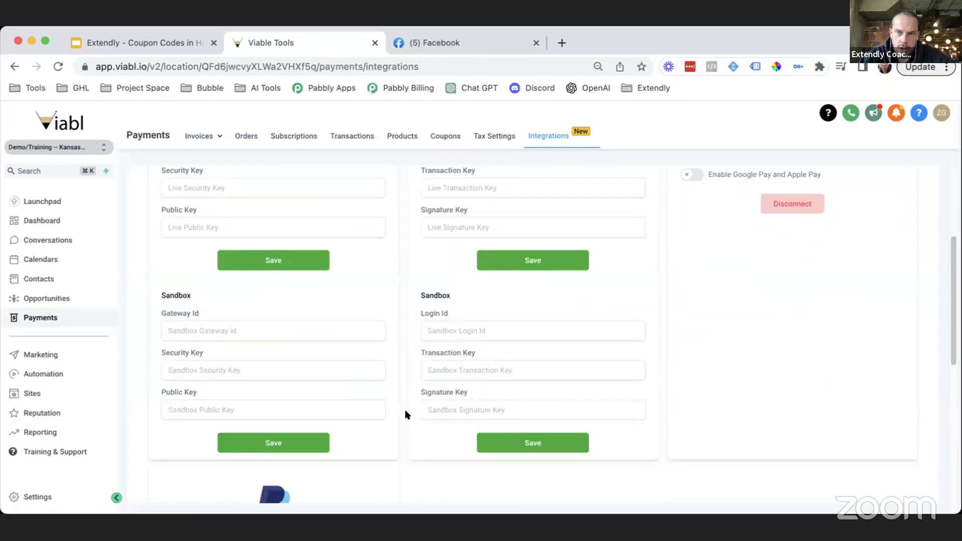
pyautogui.scroll(4, 518, 307)
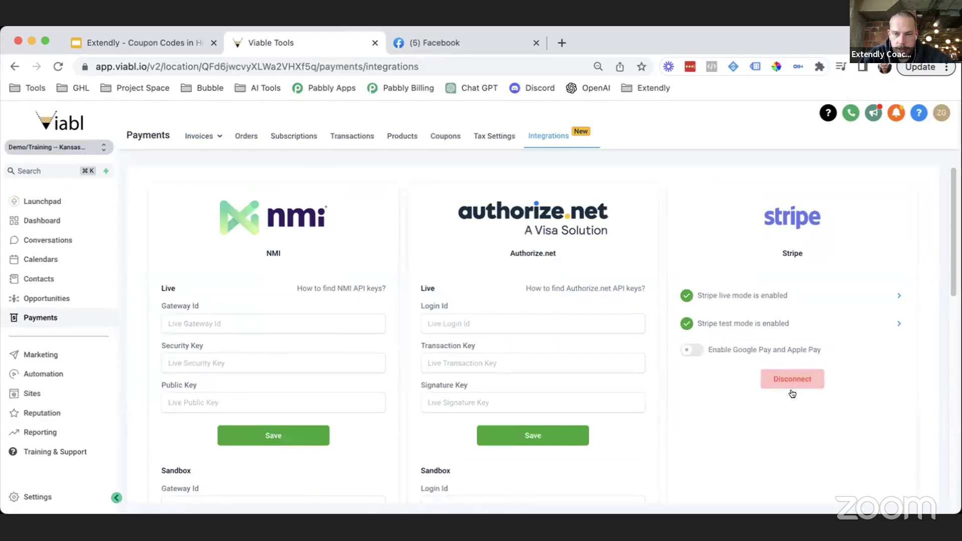
pyautogui.scroll(-1, 671, 422)
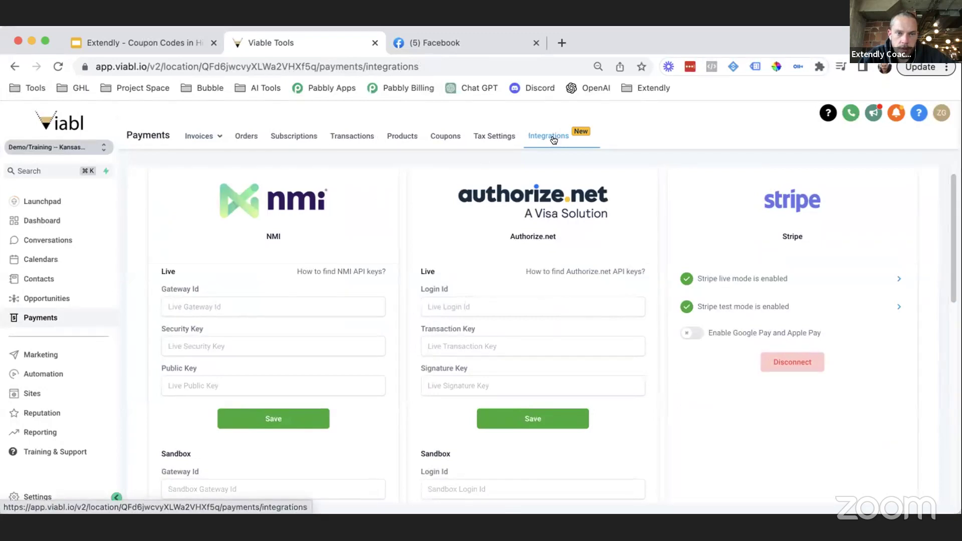
pyautogui.click(443, 136)
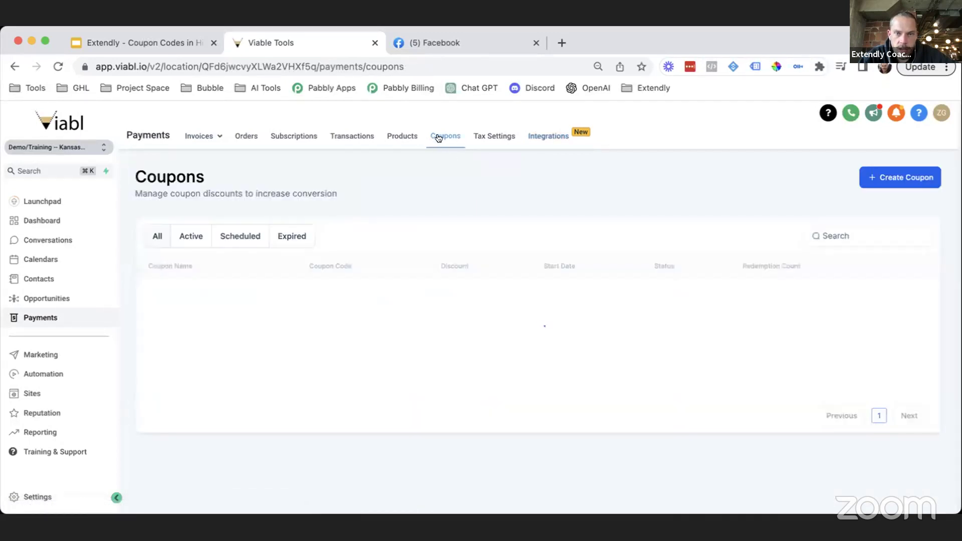
pyautogui.click(548, 138)
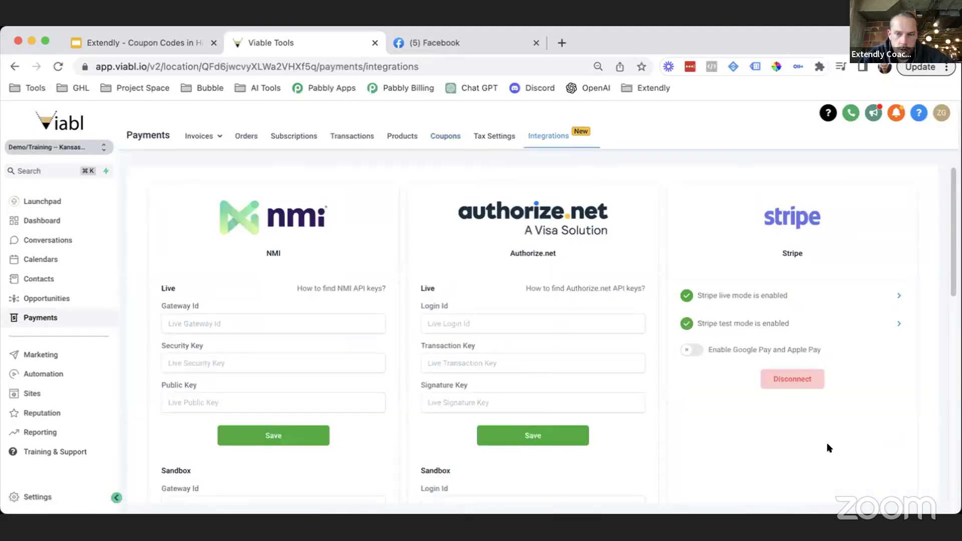
pyautogui.click(394, 136)
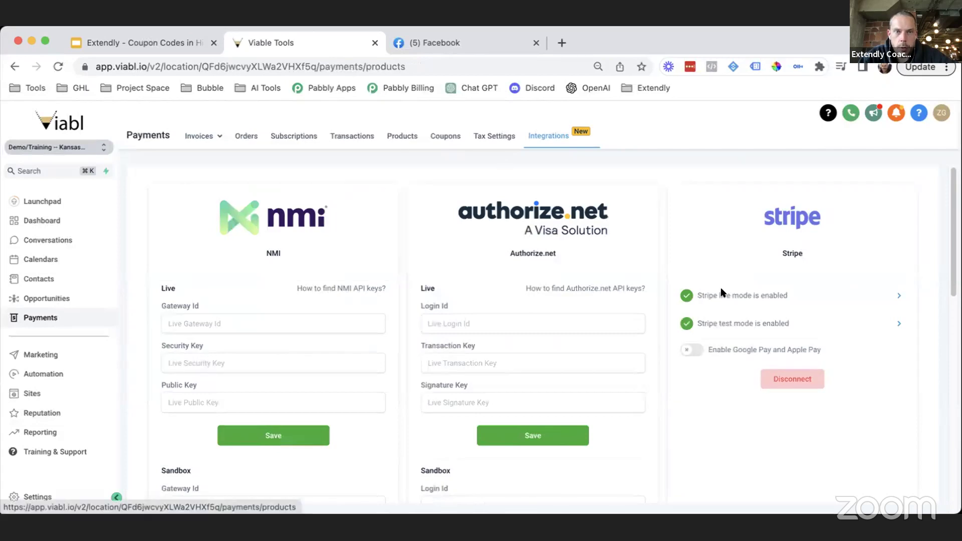
pyautogui.click(454, 145)
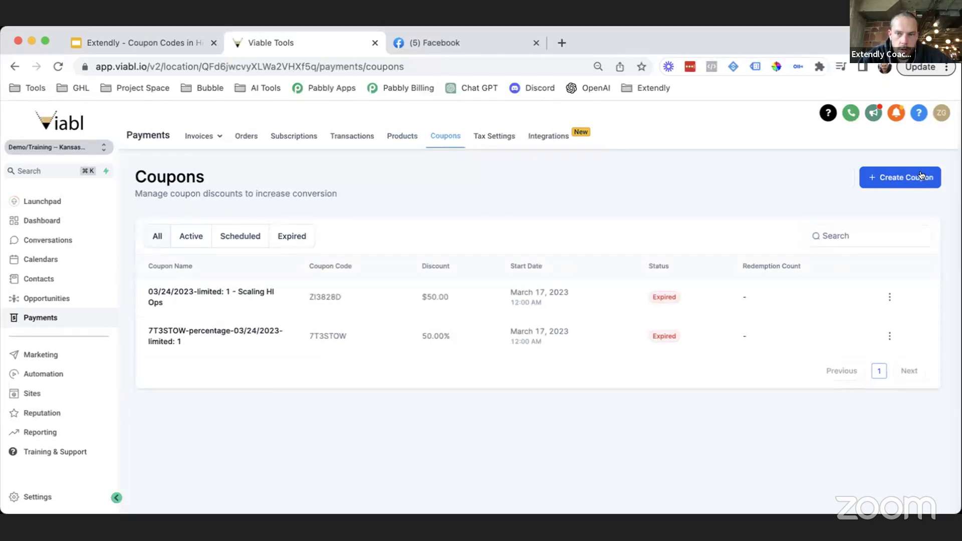
# Step: Start a new coupon and generate the coupon code G486Q93
pyautogui.click(894, 179)
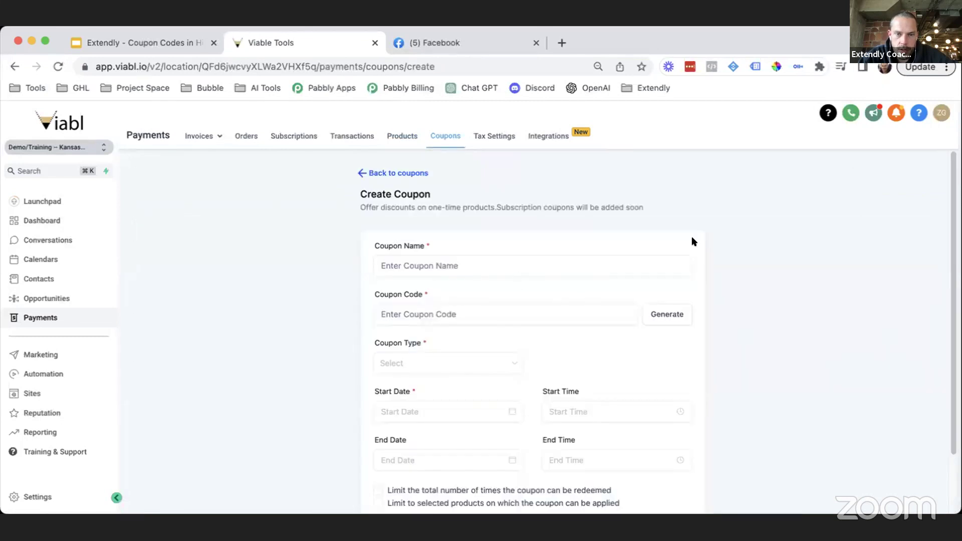
pyautogui.scroll(-1, 666, 250)
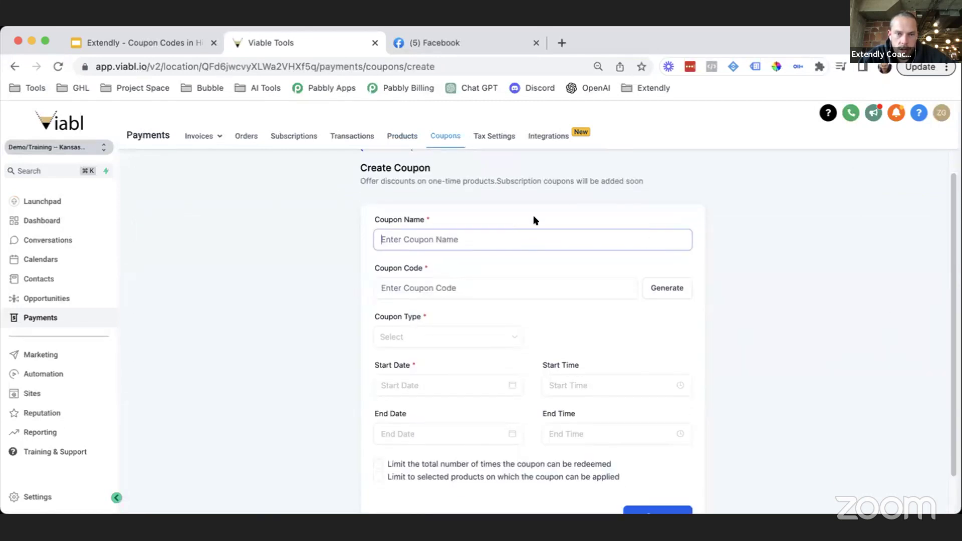
pyautogui.scroll(-1, 481, 290)
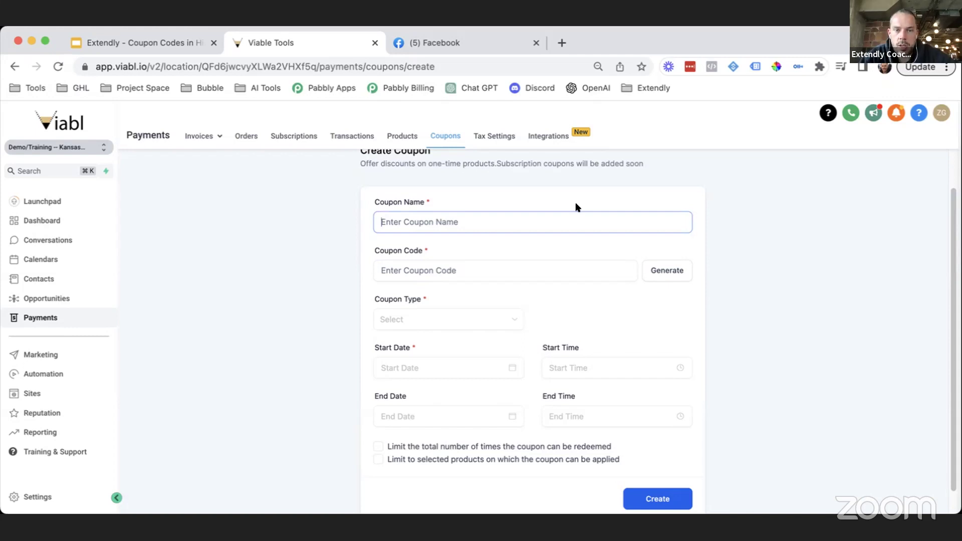
pyautogui.click(664, 276)
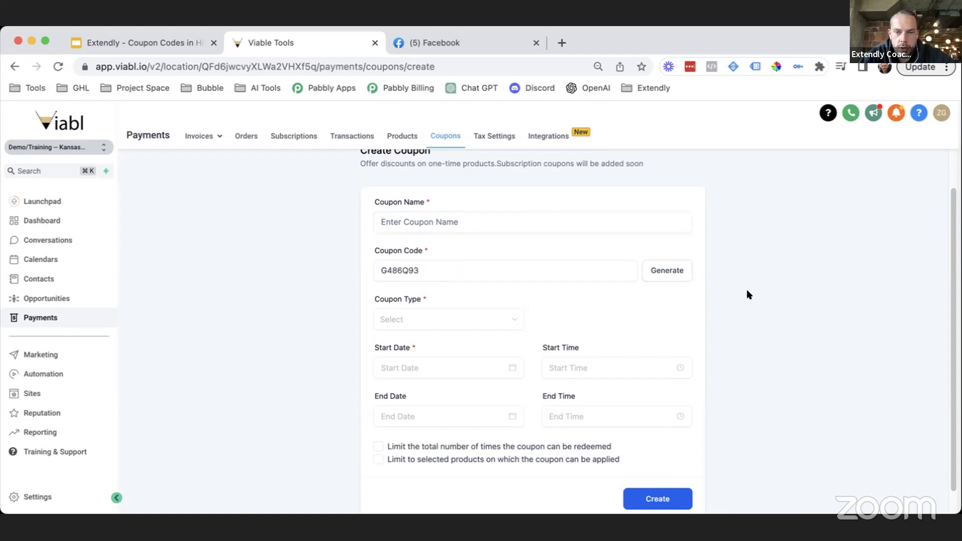
# Step: Set the coupon type to Fixed Coupon
pyautogui.doubleClick(419, 275)
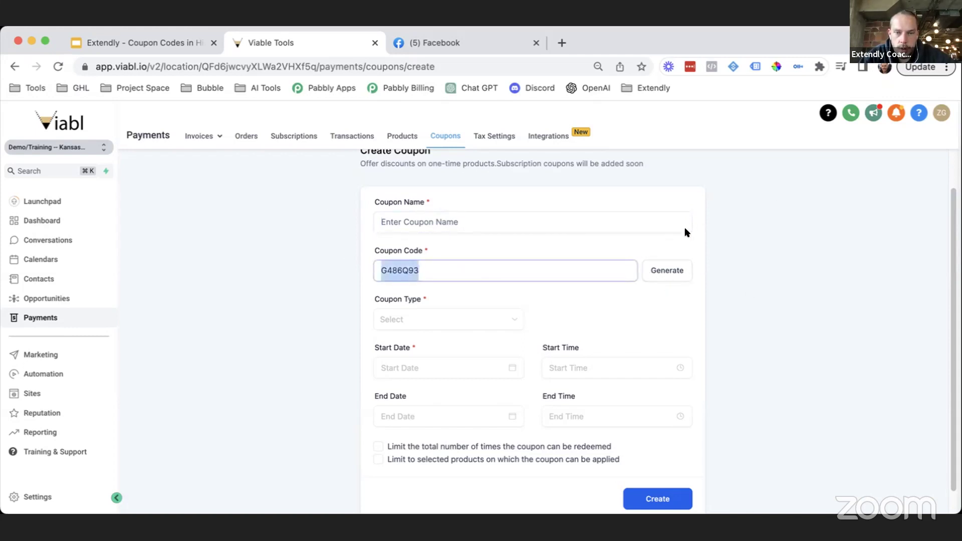
pyautogui.click(646, 238)
pyautogui.scroll(-1, 568, 324)
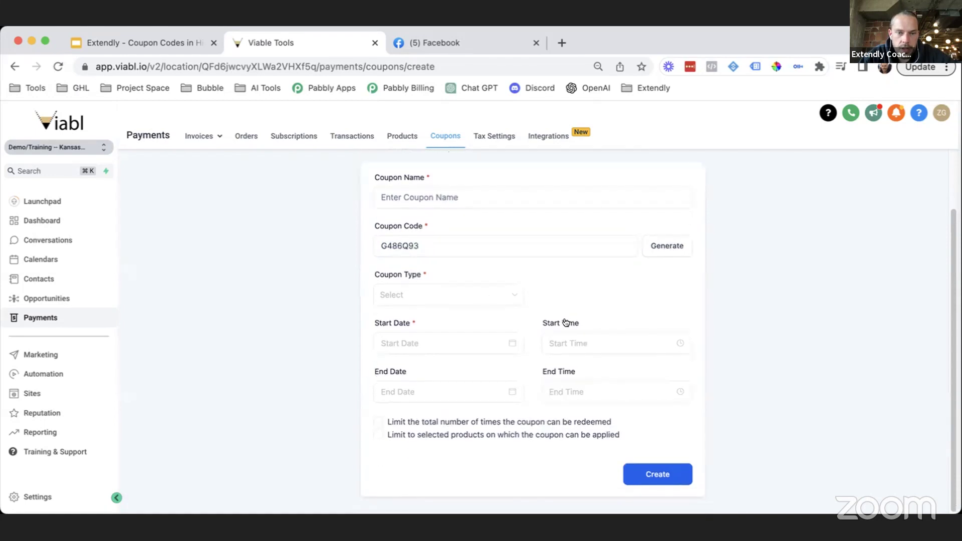
pyautogui.click(410, 294)
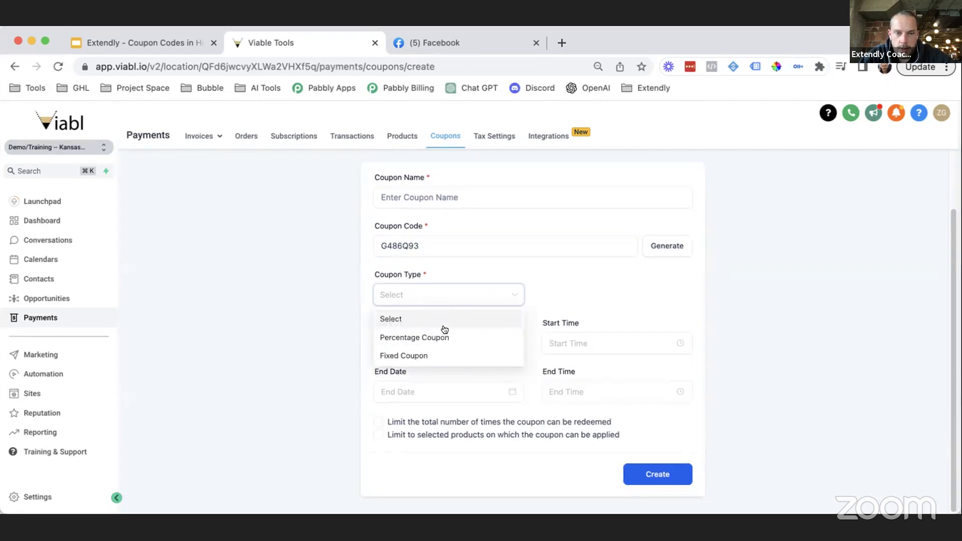
pyautogui.click(436, 356)
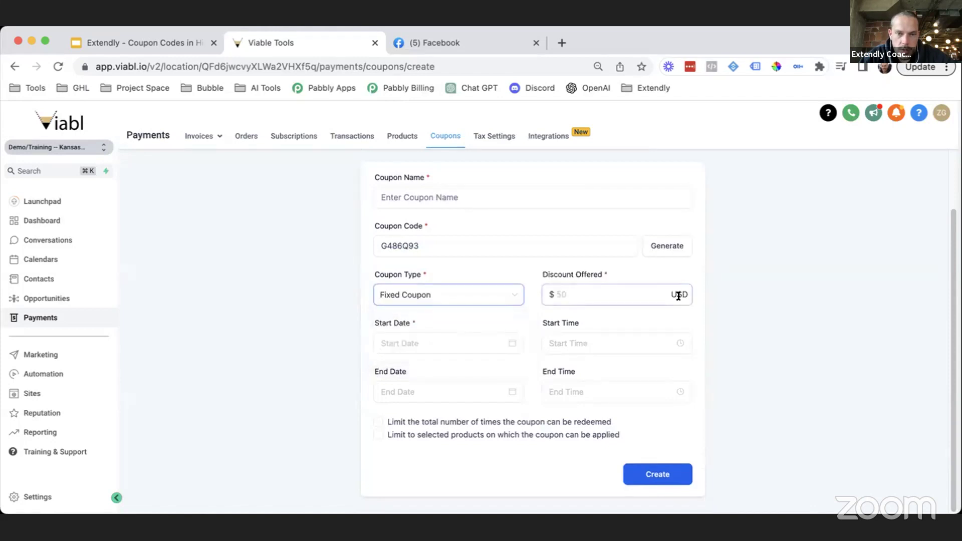
# Step: Enter a $50 discount and set the start date to May 15, 2023
pyautogui.click(580, 295)
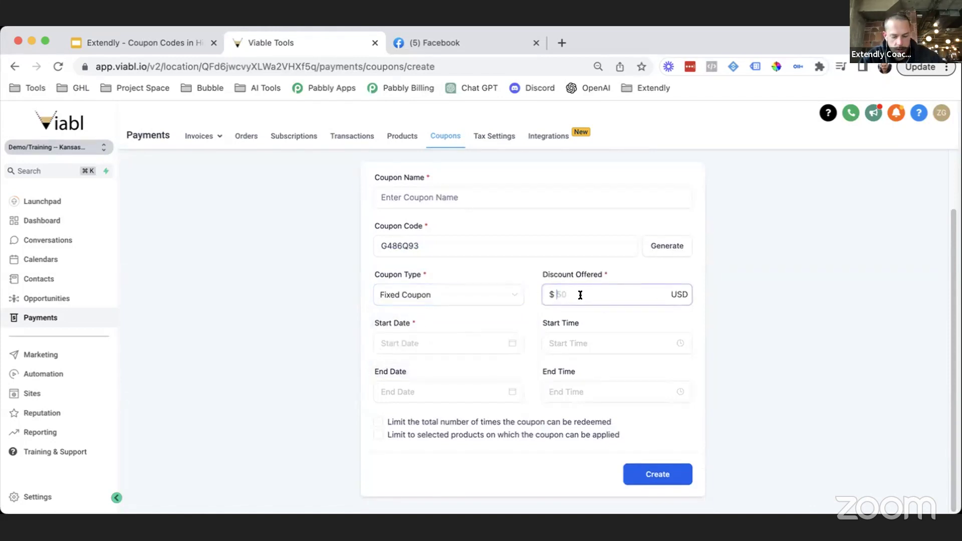
pyautogui.write('50')
pyautogui.click(770, 285)
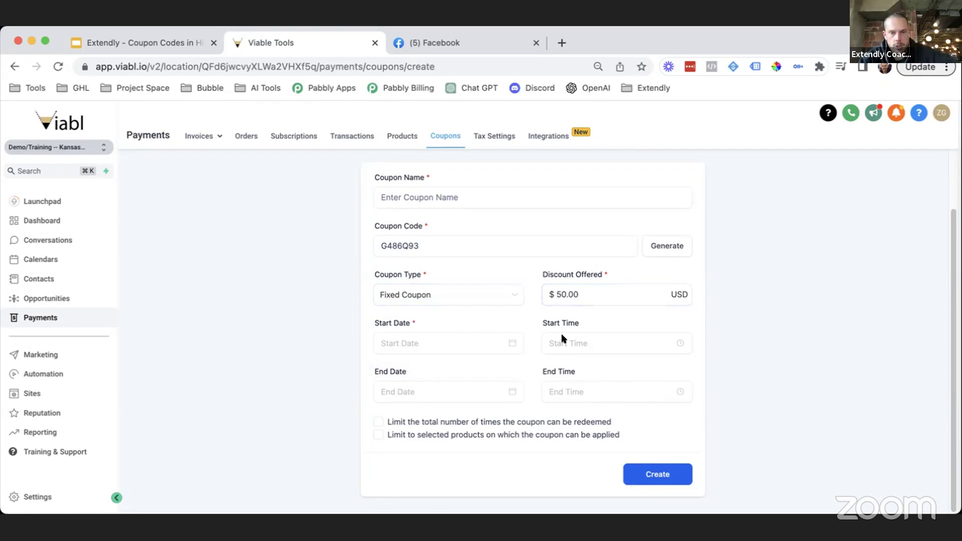
pyautogui.click(452, 337)
pyautogui.click(410, 246)
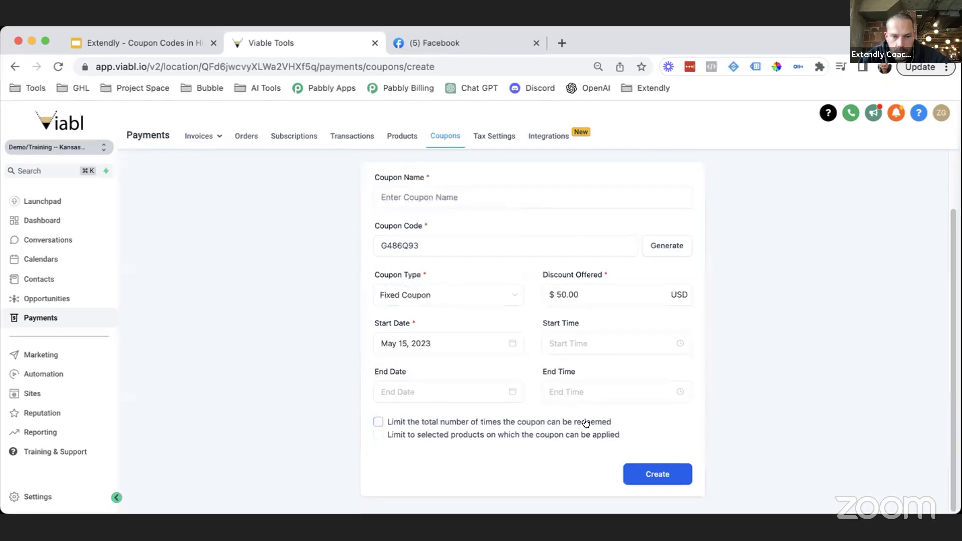
# Step: Enable the total redemption limit and set it to 1
pyautogui.click(375, 421)
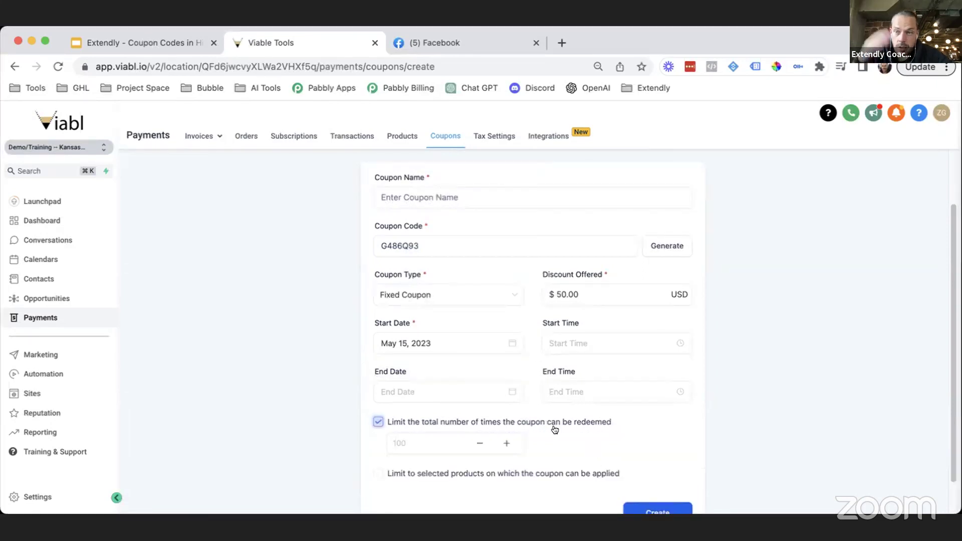
pyautogui.scroll(-1, 612, 335)
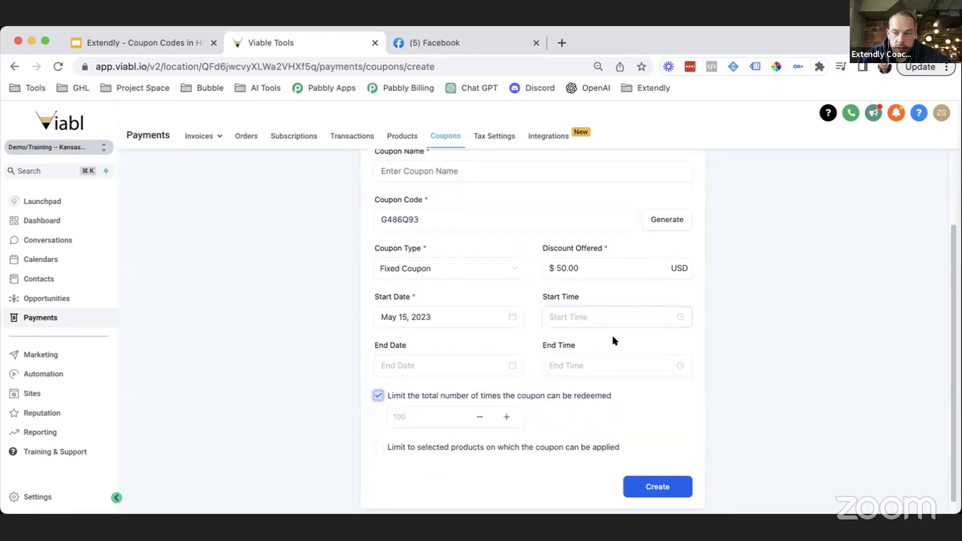
pyautogui.scroll(1, 588, 348)
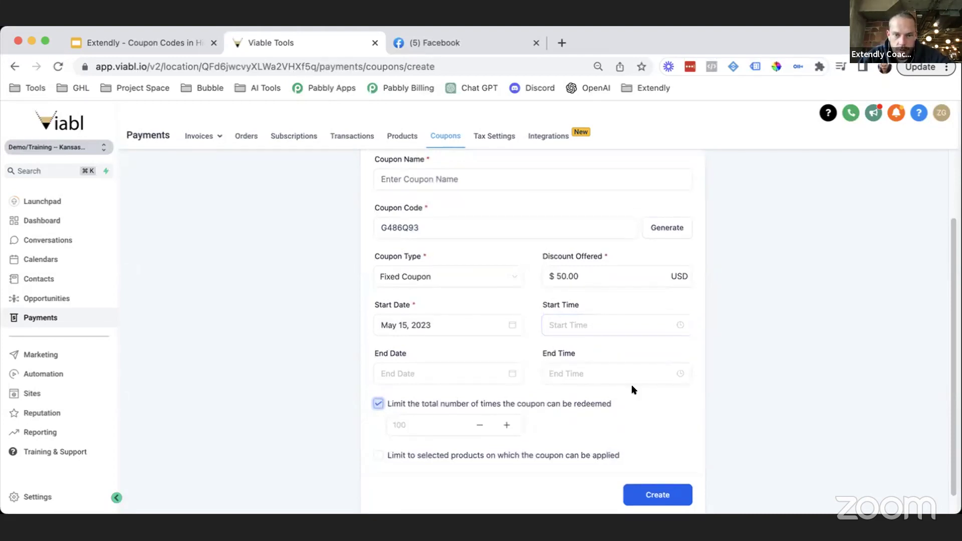
pyautogui.click(416, 425)
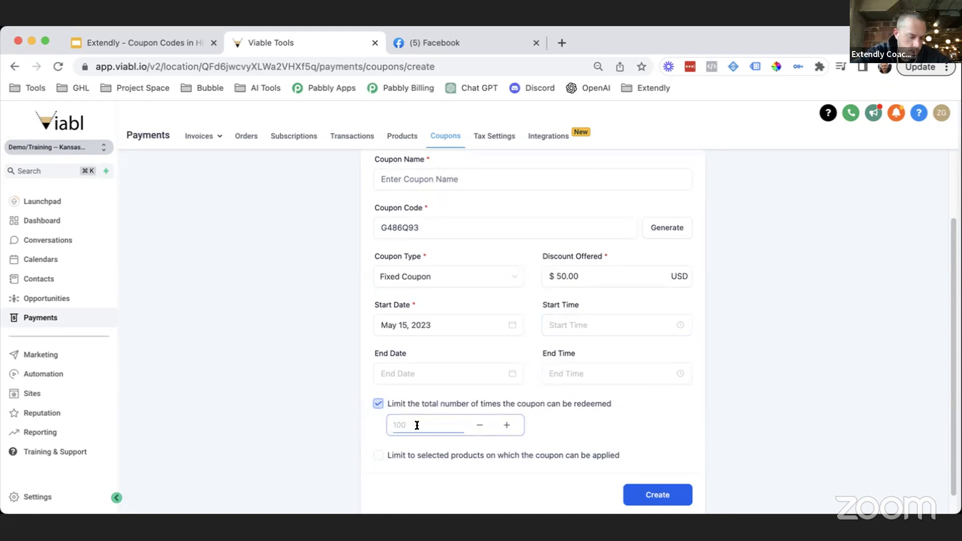
pyautogui.write('1')
pyautogui.click(421, 226)
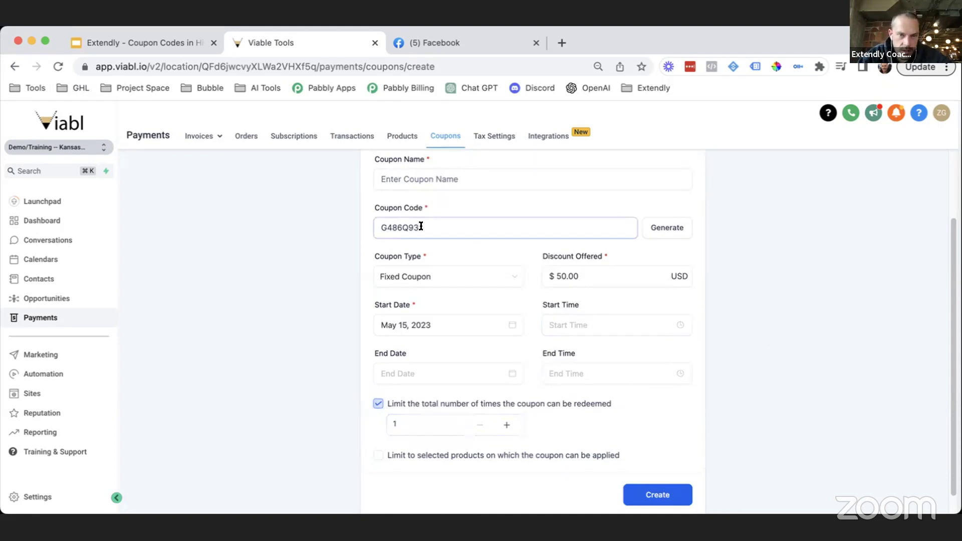
pyautogui.moveTo(420, 226); pyautogui.dragTo(343, 219)
pyautogui.click(794, 337)
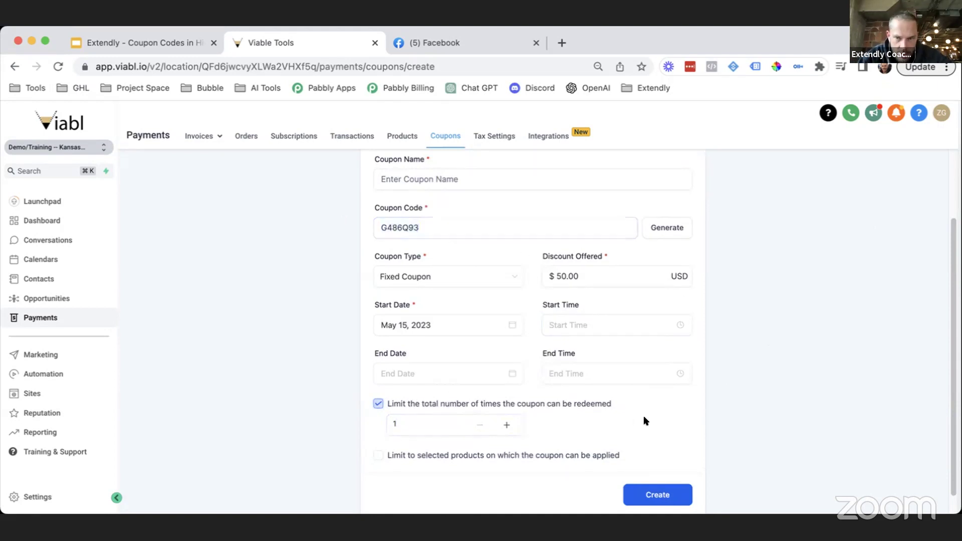
pyautogui.scroll(1, 651, 380)
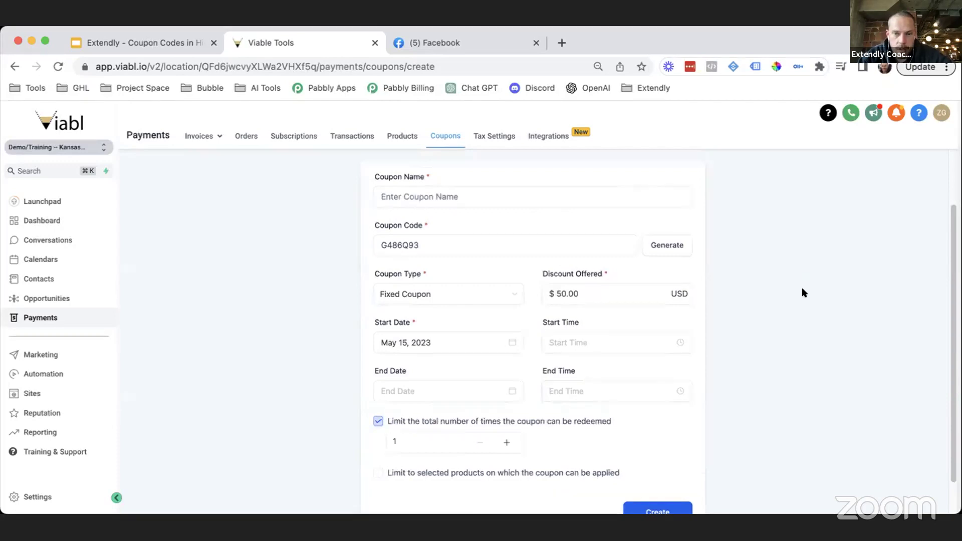
pyautogui.scroll(1, 799, 301)
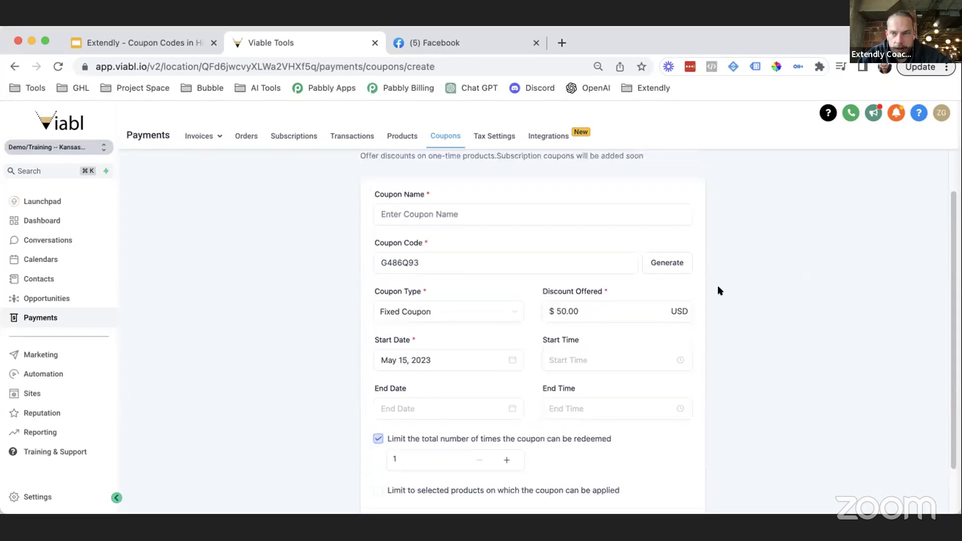
pyautogui.click(502, 259)
# Step: Name the coupon 'Fixed - $50 - ' followed by the coach's full name, fixing the surname typo
pyautogui.click(751, 319)
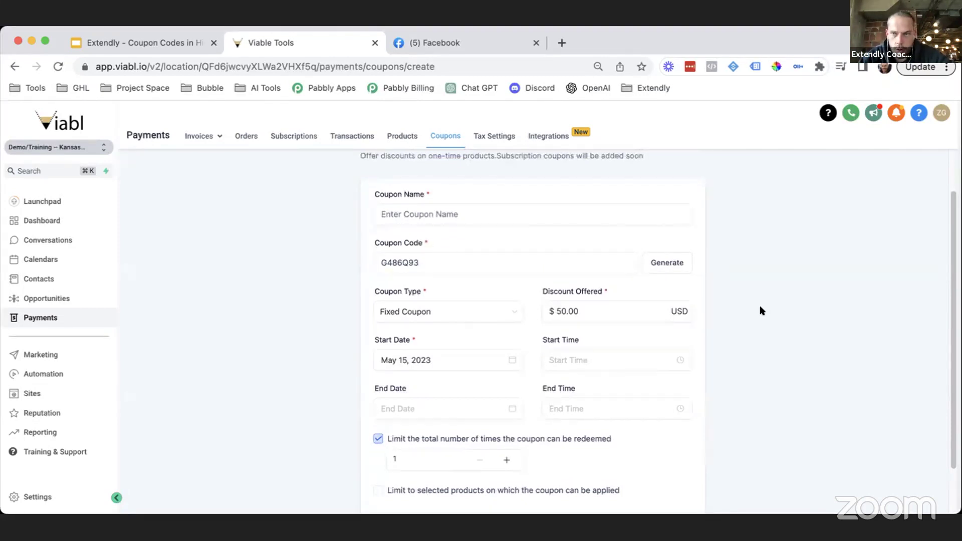
pyautogui.click(469, 214)
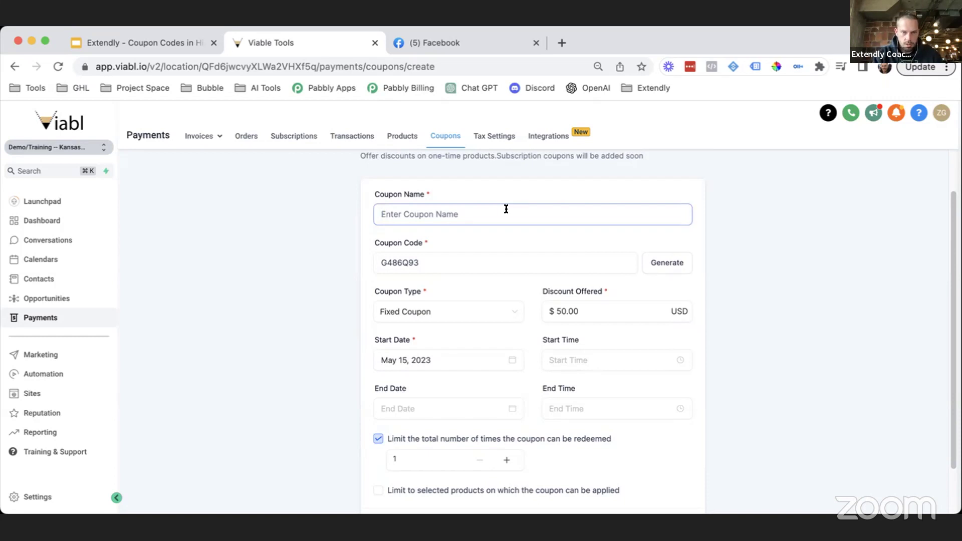
pyautogui.write('Fixed -')
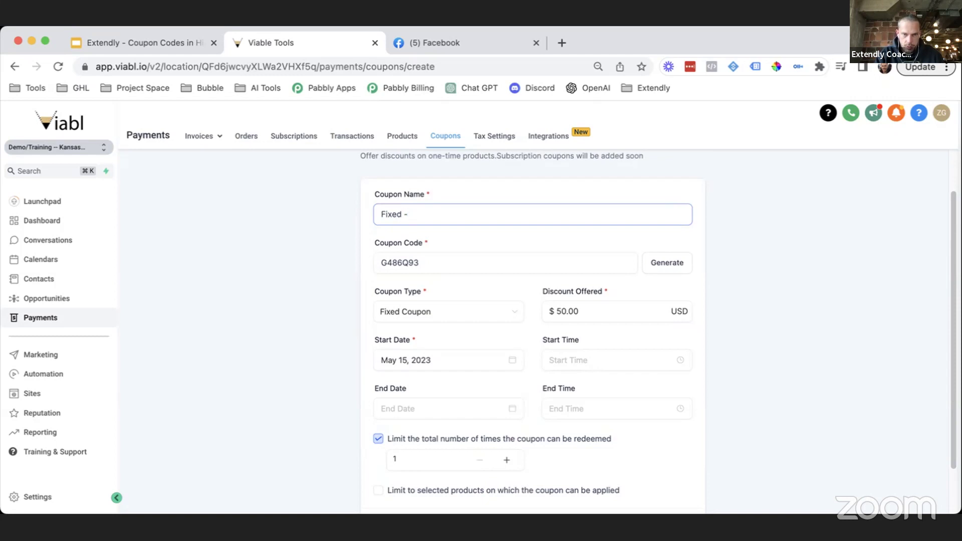
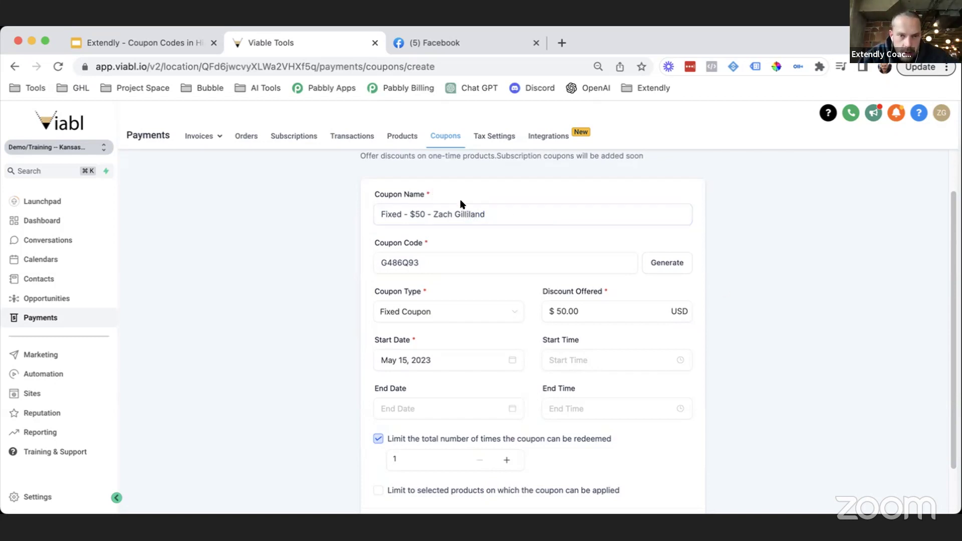
pyautogui.click(453, 212)
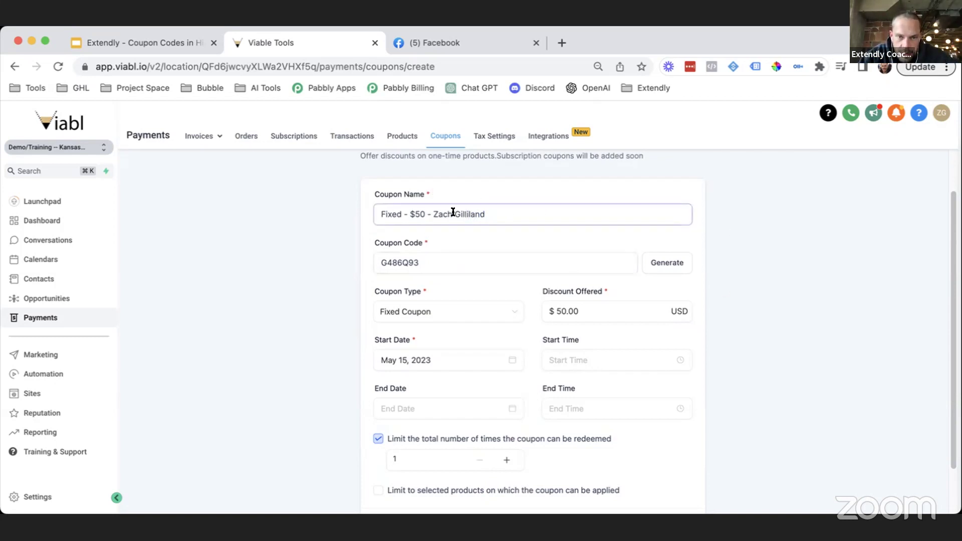
# Step: Create the Fixed $50 coupon
pyautogui.click(435, 264)
pyautogui.scroll(-1, 436, 263)
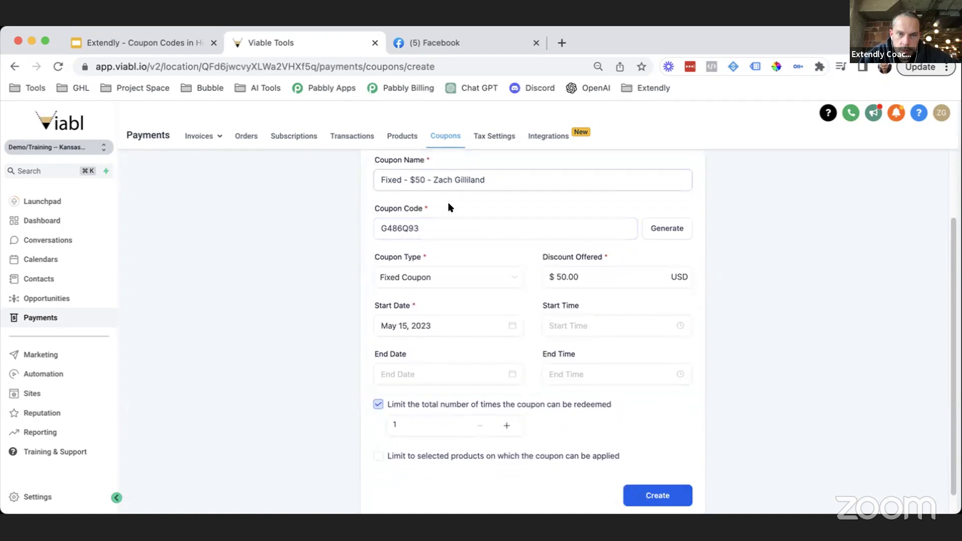
pyautogui.scroll(-2, 513, 189)
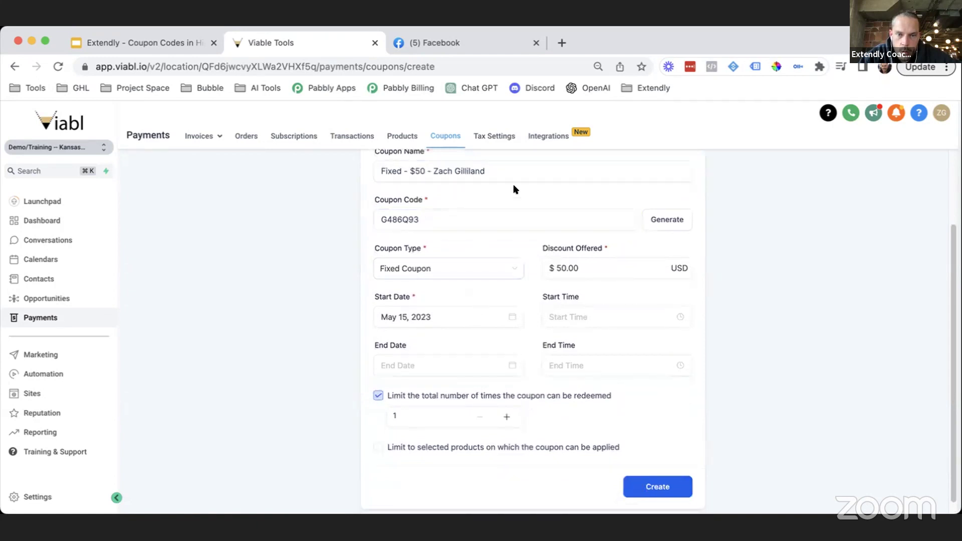
pyautogui.click(656, 473)
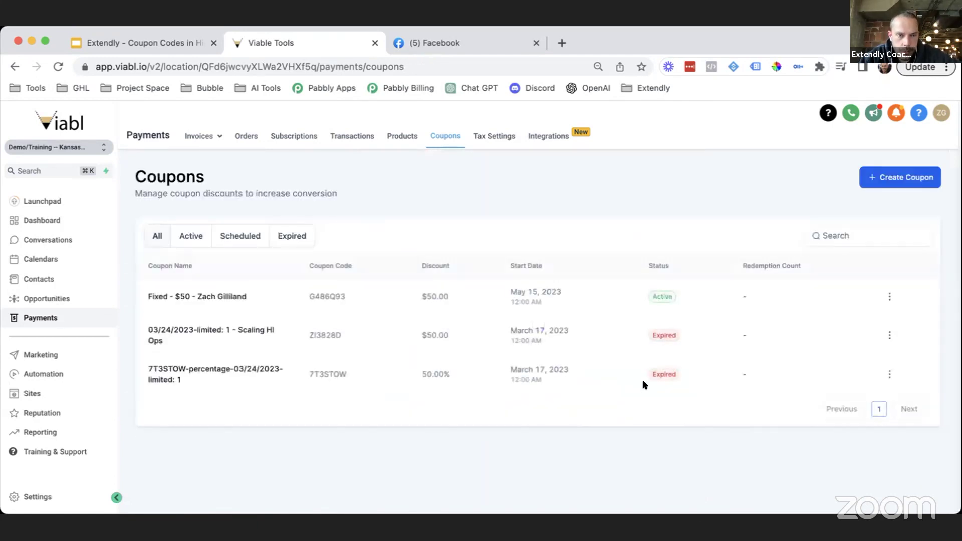
# Step: Highlight the new coupon's name, code G486Q93 and $50.00 discount, then start a blank coupon
pyautogui.moveTo(213, 296); pyautogui.dragTo(143, 289)
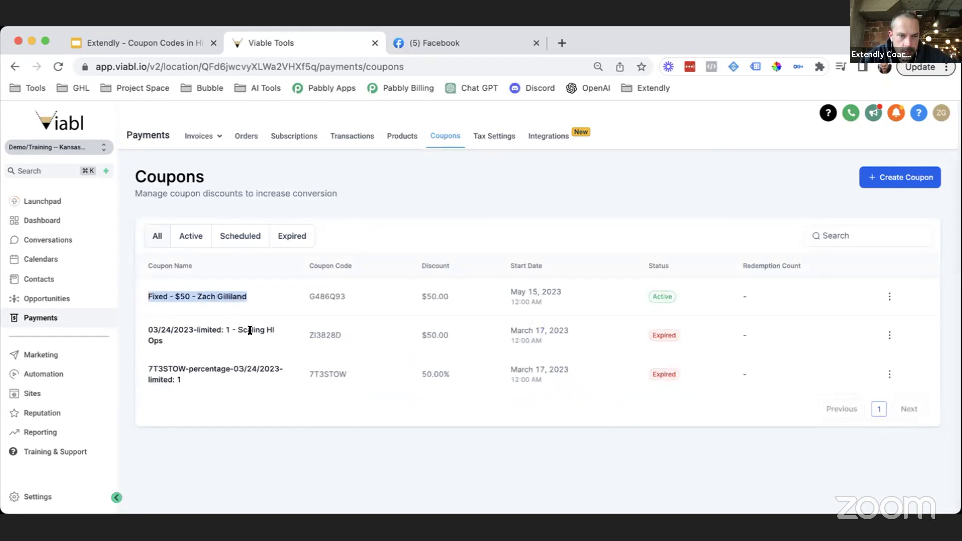
pyautogui.click(264, 429)
pyautogui.moveTo(345, 296); pyautogui.dragTo(308, 296)
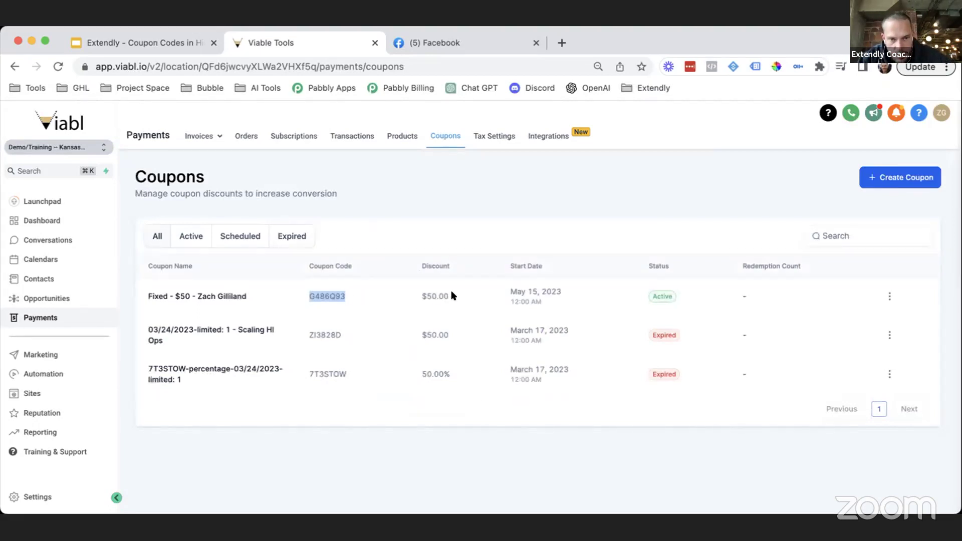
pyautogui.moveTo(453, 296); pyautogui.dragTo(422, 296)
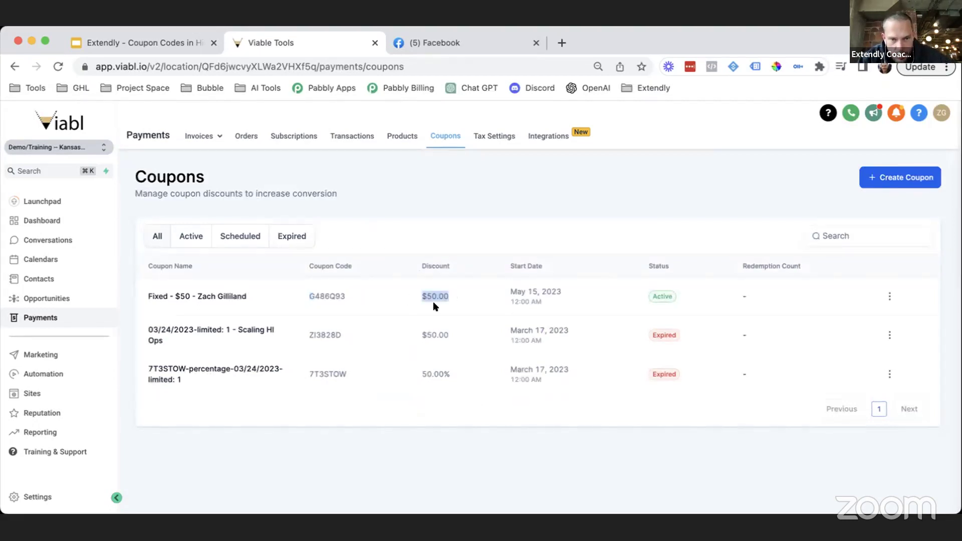
pyautogui.click(910, 176)
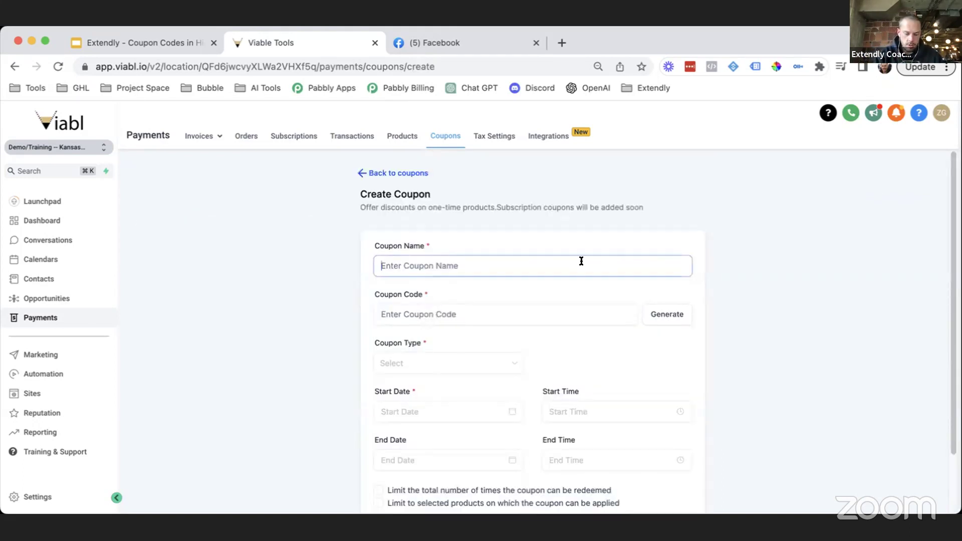
# Step: Begin the name 'Percenta', generate a coupon code, and choose Percentage Coupon
pyautogui.write('Percentage')
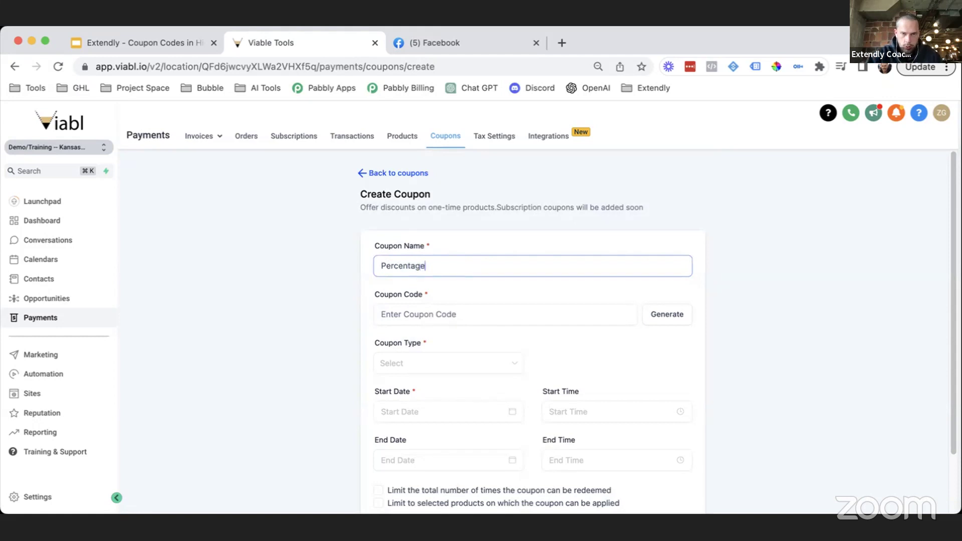
pyautogui.click(541, 314)
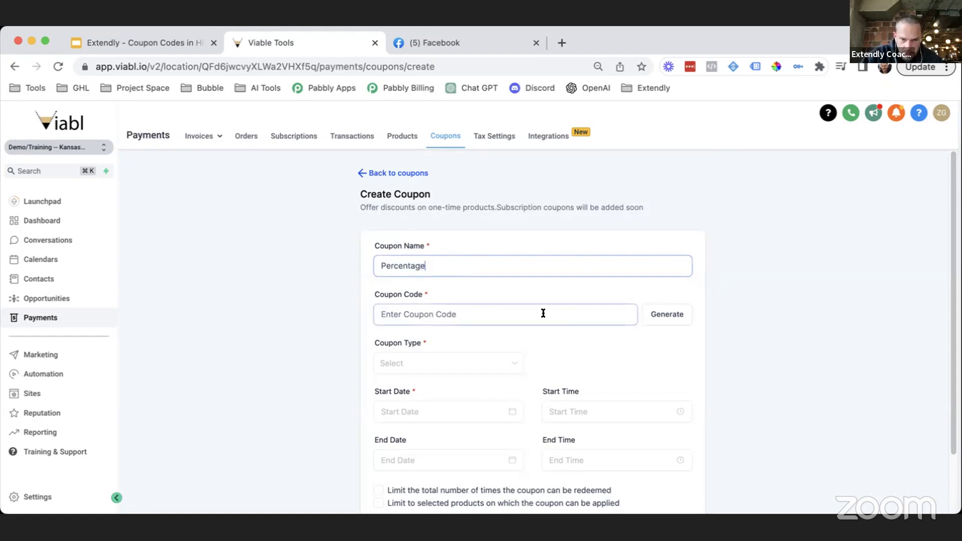
pyautogui.click(651, 315)
pyautogui.click(419, 363)
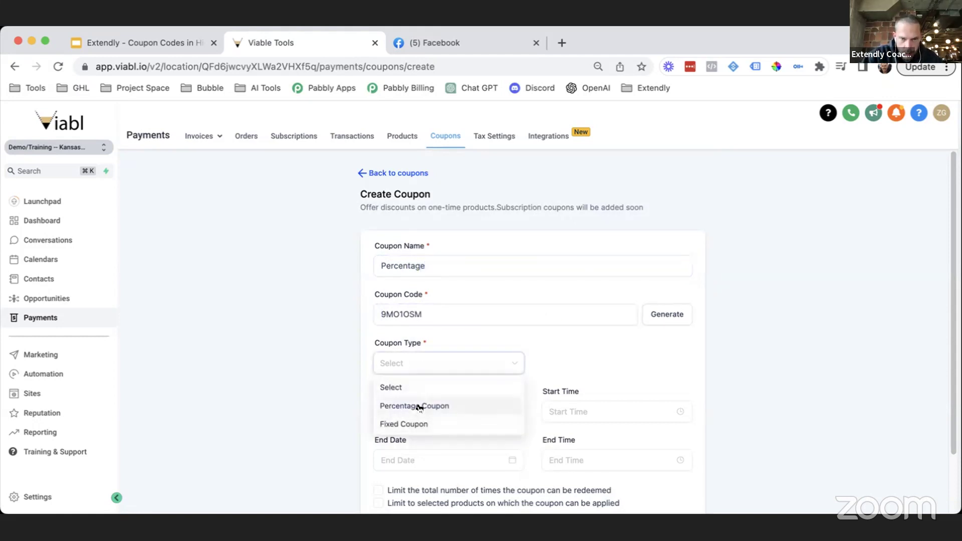
pyautogui.click(419, 406)
# Step: Enter a 50% discount and set the start date to May 15, 2023
pyautogui.scroll(-1, 536, 388)
pyautogui.click(584, 346)
pyautogui.write('50')
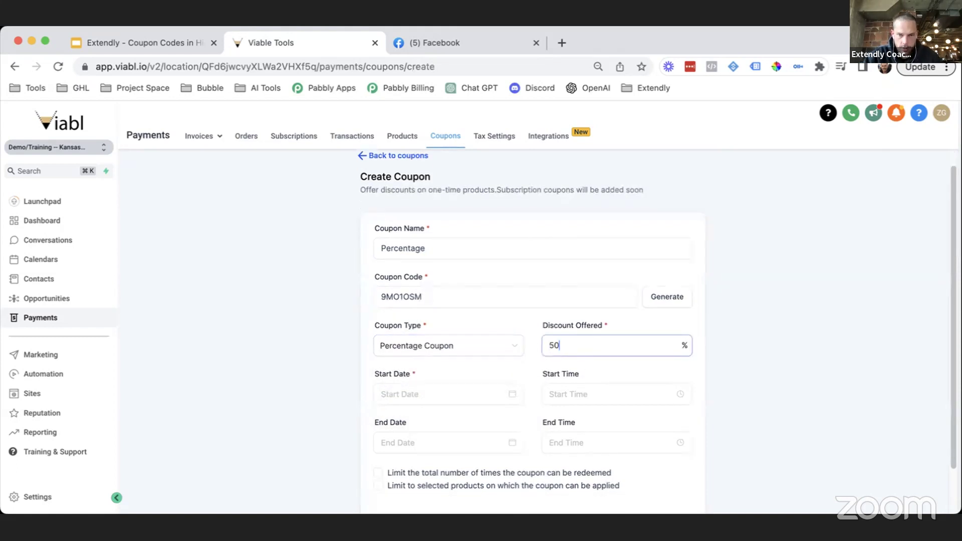
pyautogui.click(848, 368)
pyautogui.scroll(-2, 743, 340)
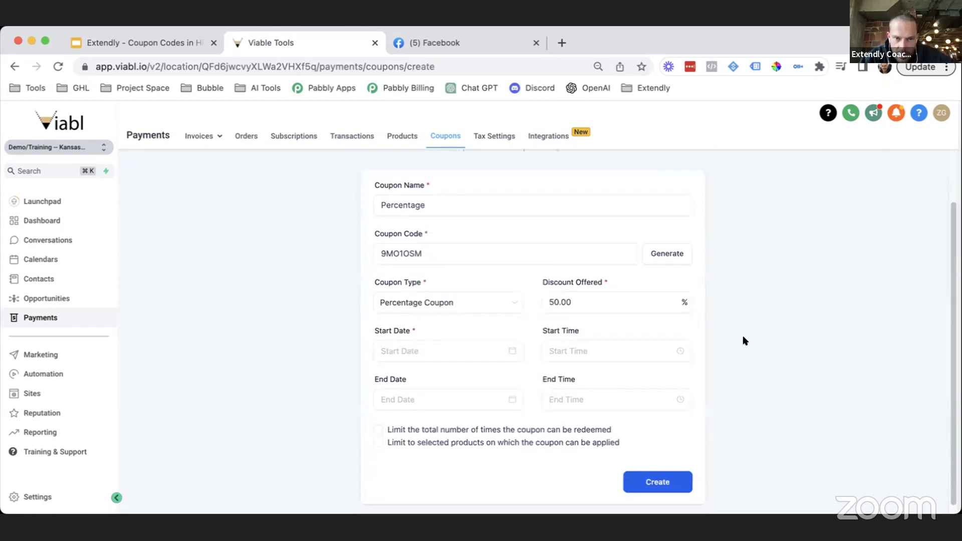
pyautogui.click(444, 346)
pyautogui.click(414, 256)
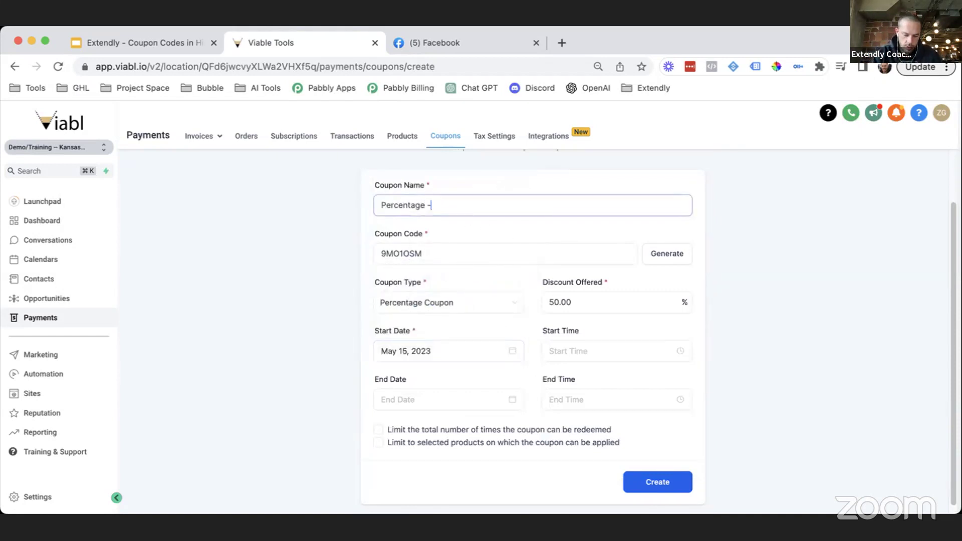
# Step: Finish the name with '%50 - ' plus the coach's name, limit redemptions to 1, and create it
pyautogui.write('%50 - ')
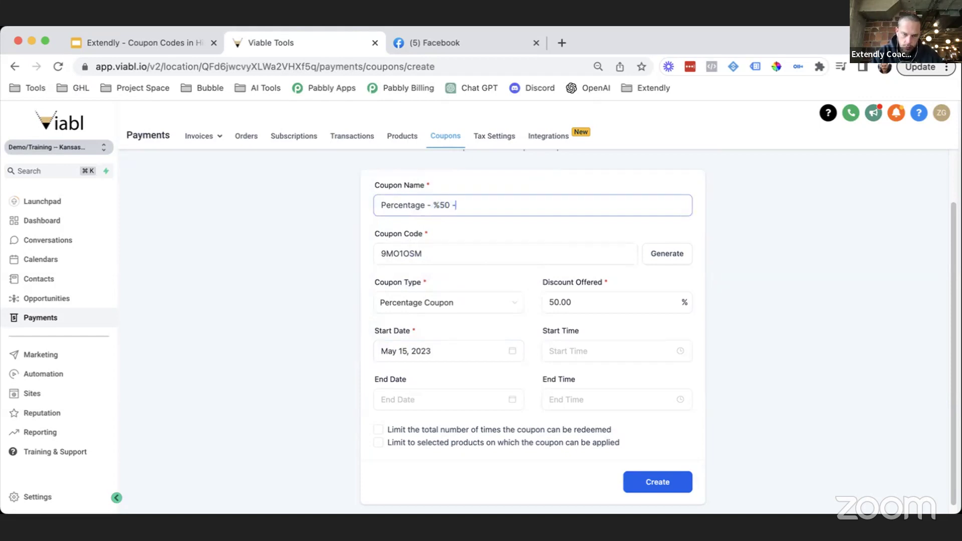
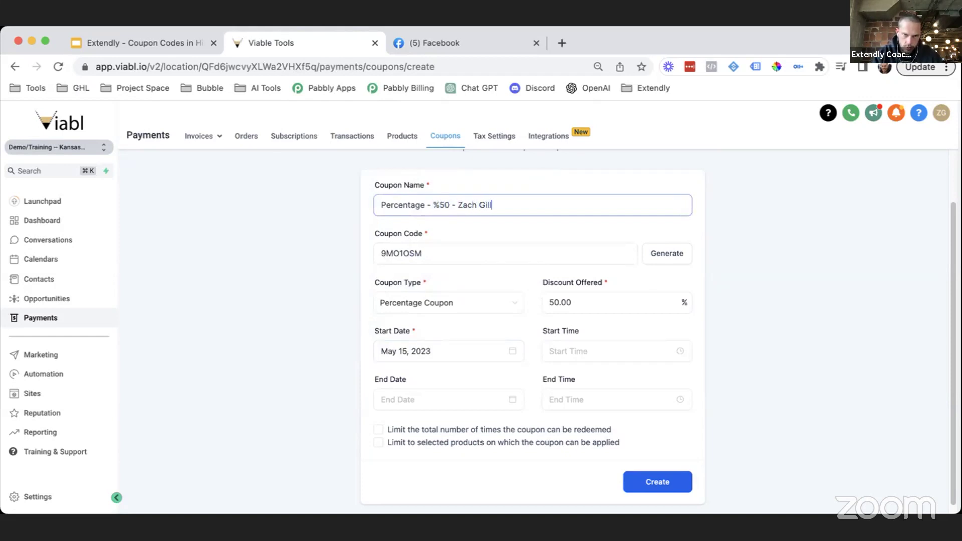
pyautogui.click(738, 329)
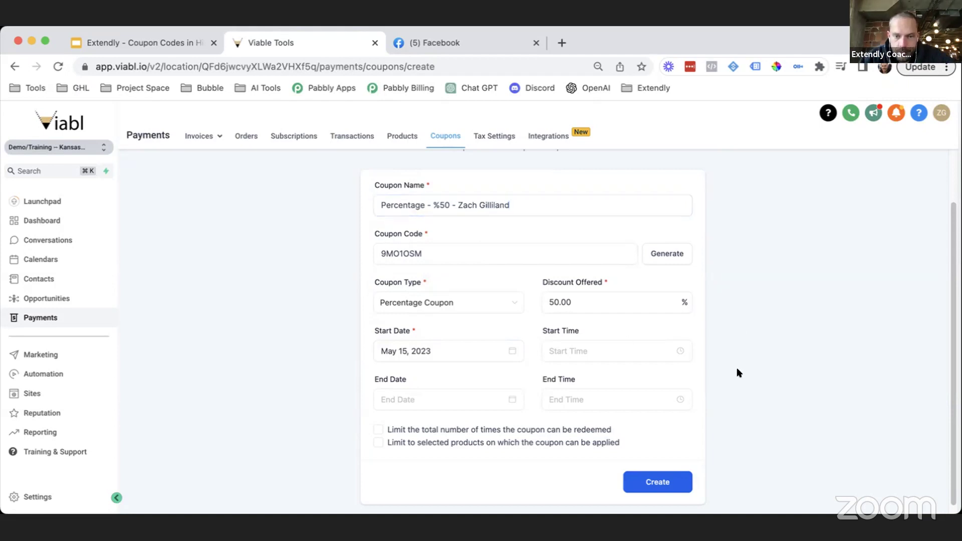
pyautogui.click(378, 430)
pyautogui.click(410, 434)
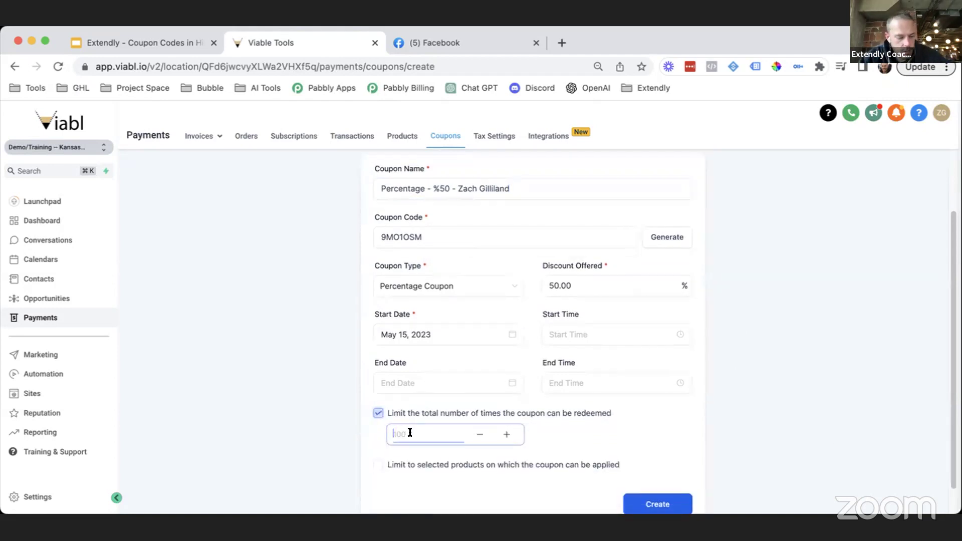
pyautogui.write('1')
pyautogui.scroll(-1, 677, 440)
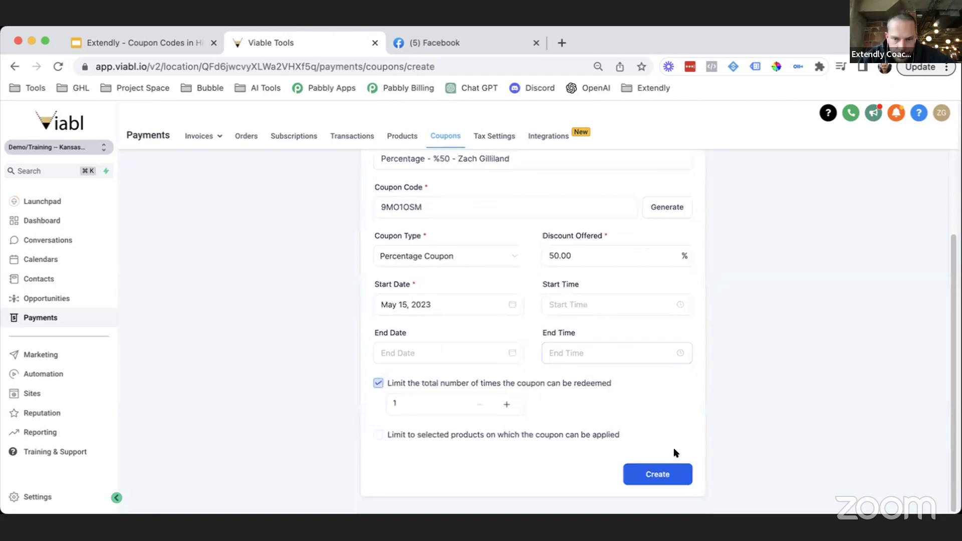
pyautogui.click(654, 473)
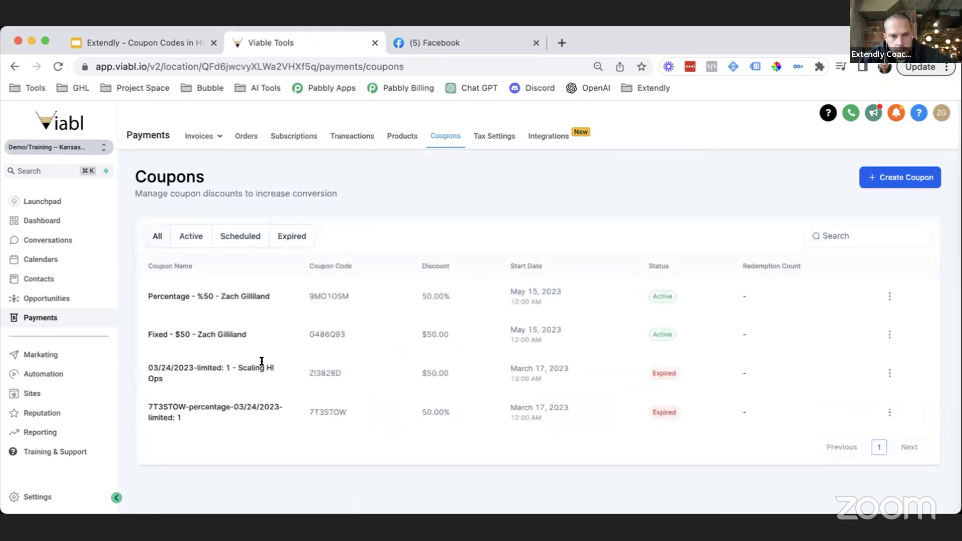
# Step: Highlight the new Percentage coupon's name and its 50.00% discount in the Coupons table
pyautogui.moveTo(274, 301); pyautogui.dragTo(125, 296)
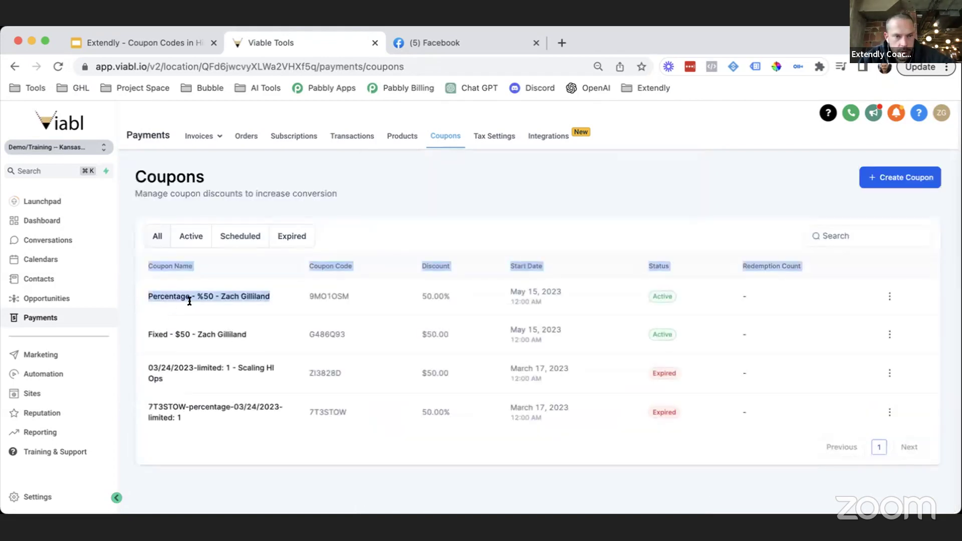
pyautogui.doubleClick(173, 296)
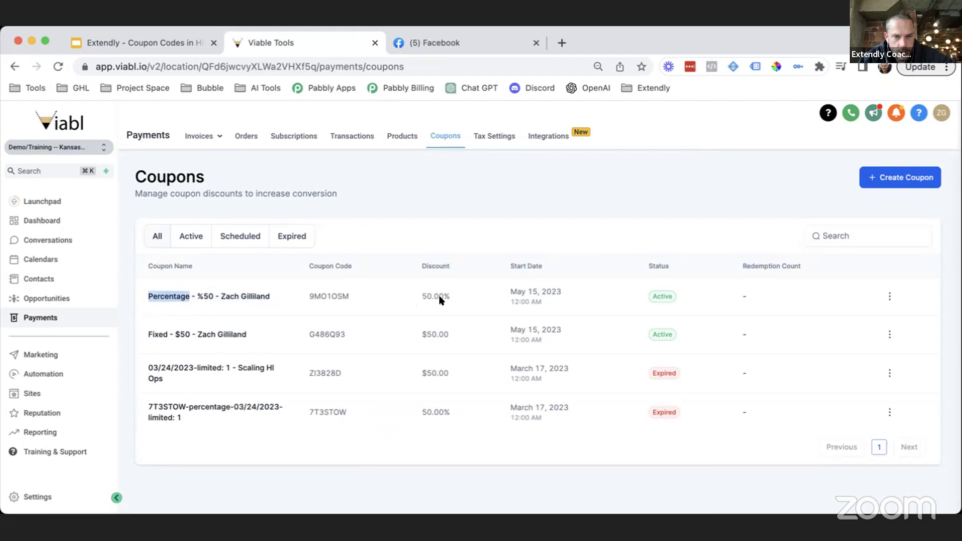
pyautogui.moveTo(453, 267); pyautogui.dragTo(415, 265)
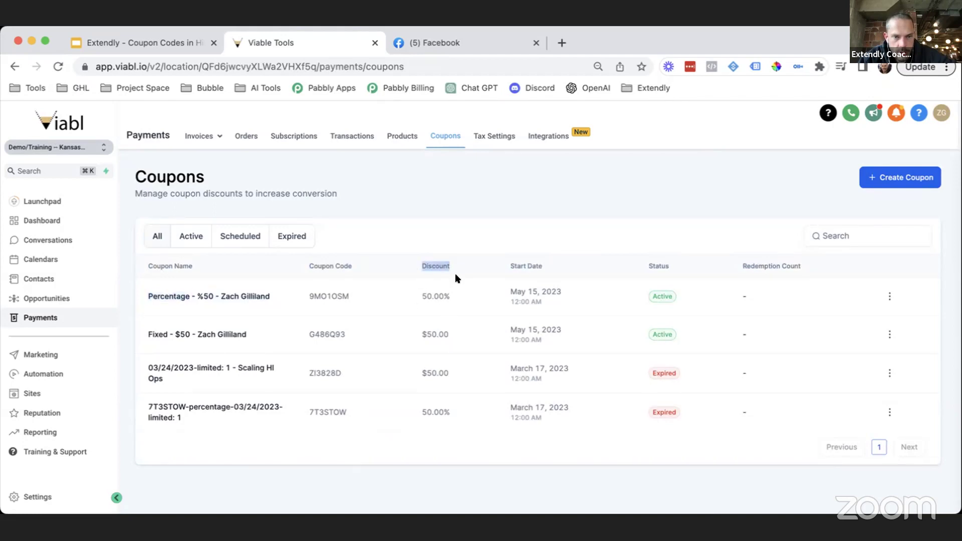
pyautogui.moveTo(454, 296); pyautogui.dragTo(416, 296)
pyautogui.moveTo(450, 335); pyautogui.dragTo(425, 334)
pyautogui.moveTo(451, 296); pyautogui.dragTo(444, 295)
pyautogui.click(524, 206)
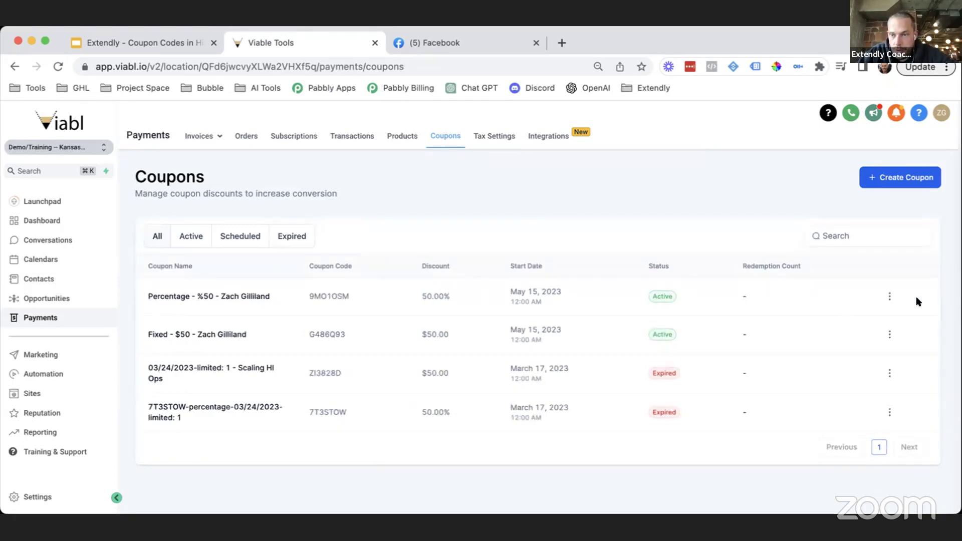
pyautogui.click(889, 296)
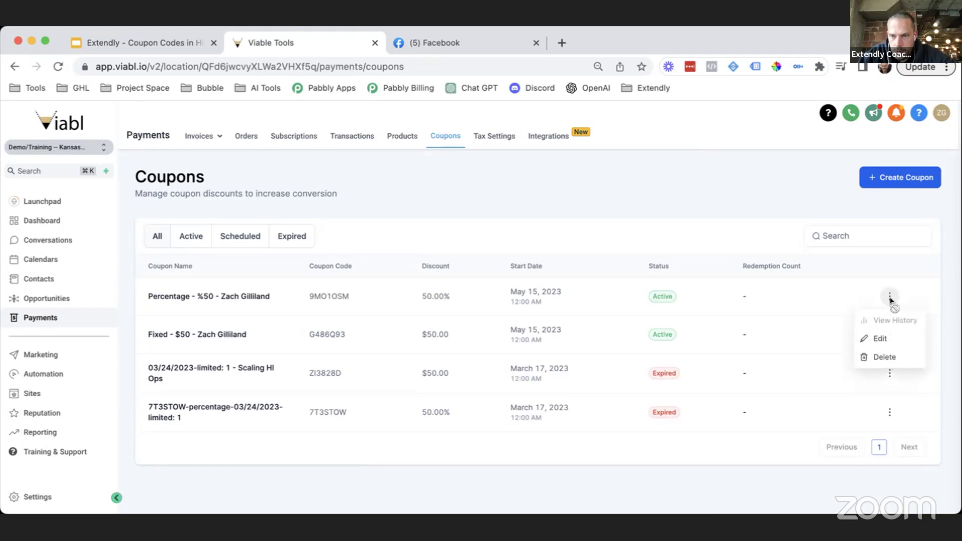
pyautogui.click(879, 338)
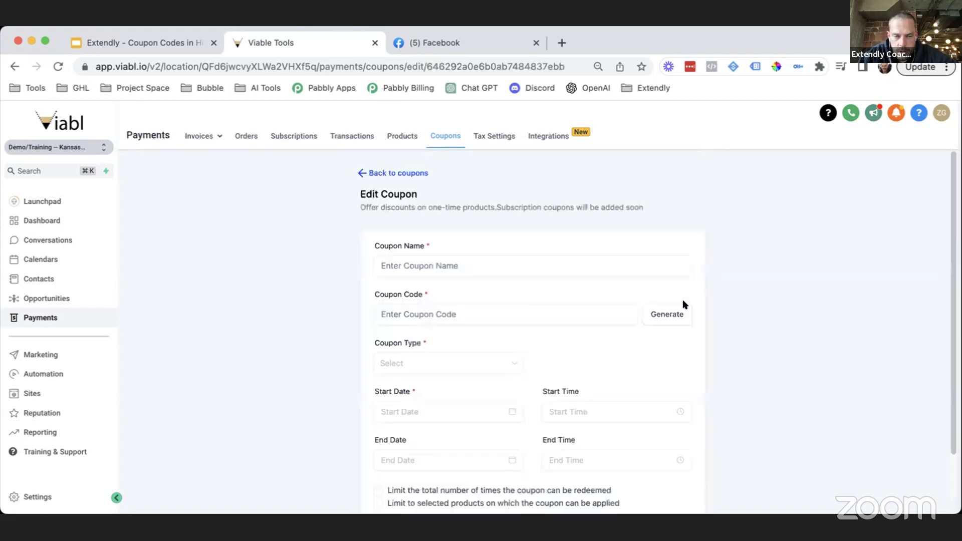
pyautogui.scroll(-3, 708, 295)
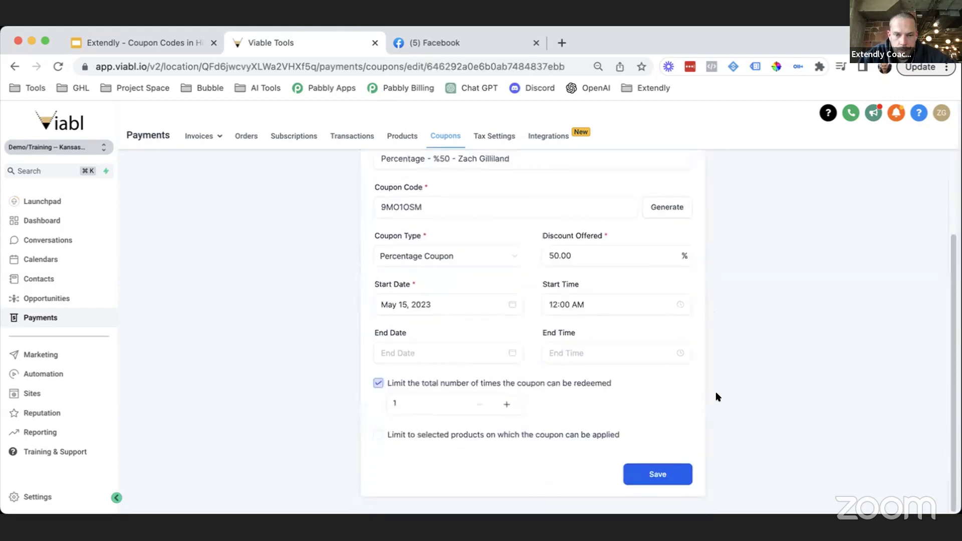
pyautogui.scroll(3, 558, 330)
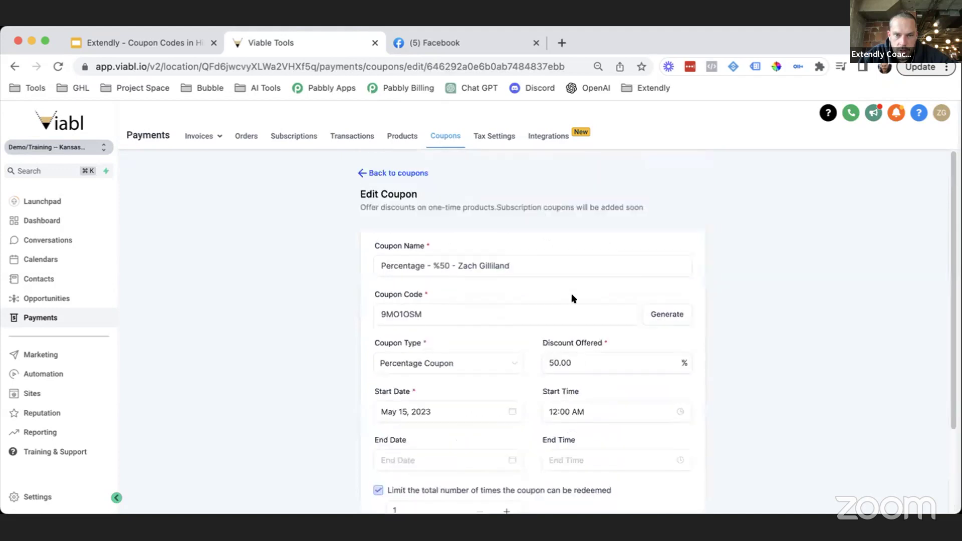
pyautogui.scroll(-3, 588, 318)
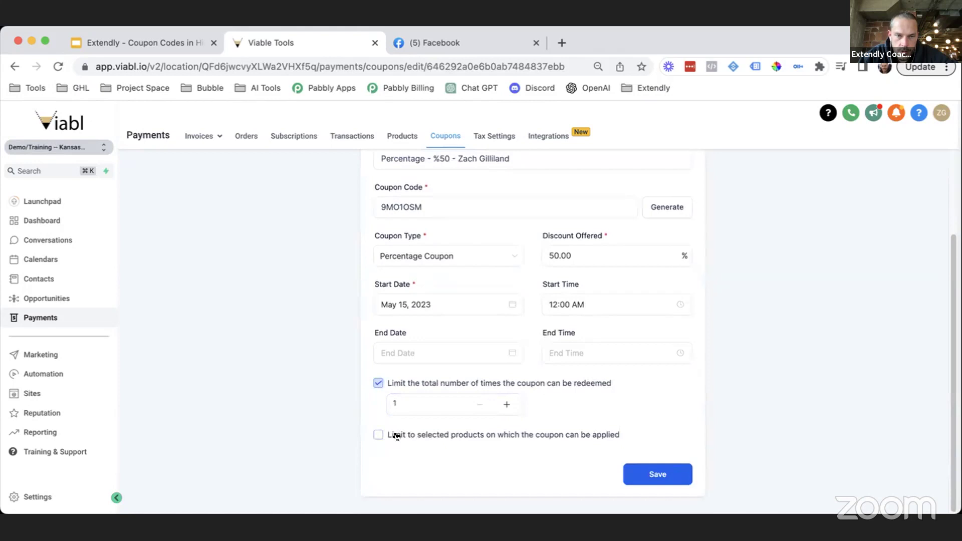
pyautogui.scroll(3, 422, 251)
pyautogui.click(376, 173)
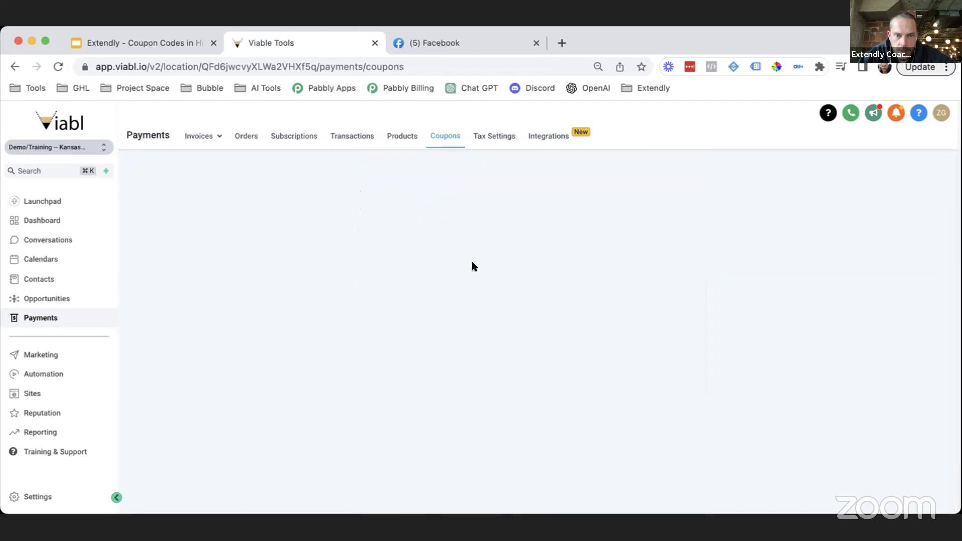
pyautogui.click(890, 297)
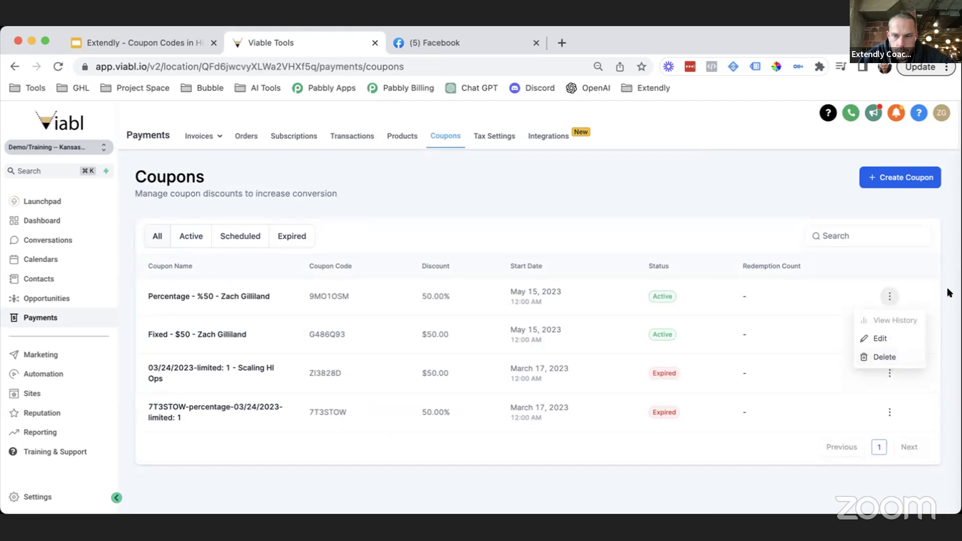
pyautogui.click(780, 284)
pyautogui.moveTo(669, 296); pyautogui.dragTo(659, 296)
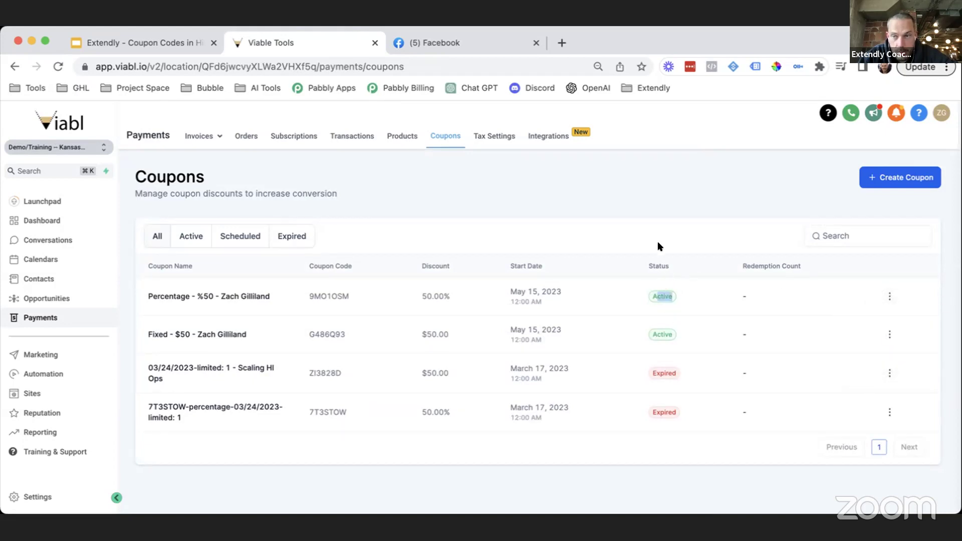
pyautogui.click(667, 261)
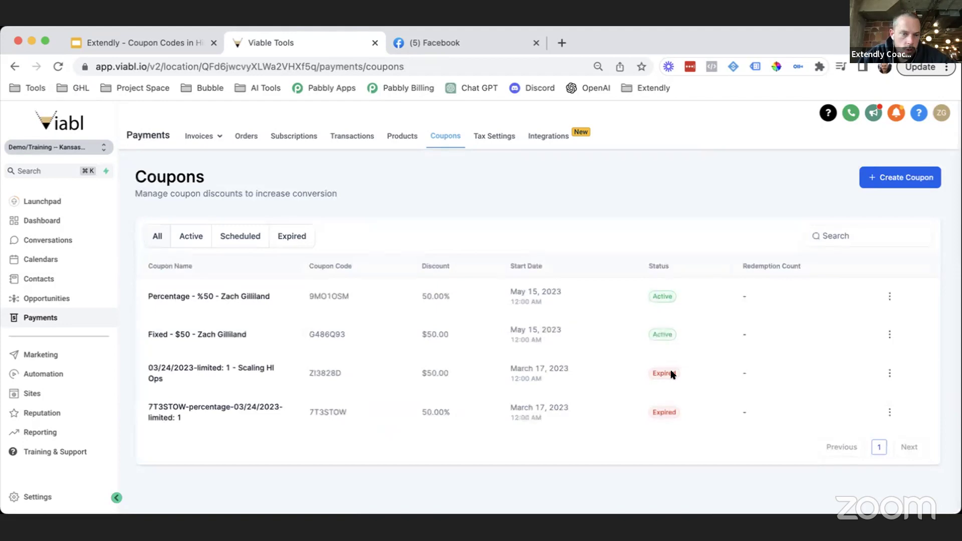
pyautogui.moveTo(672, 375); pyautogui.dragTo(648, 373)
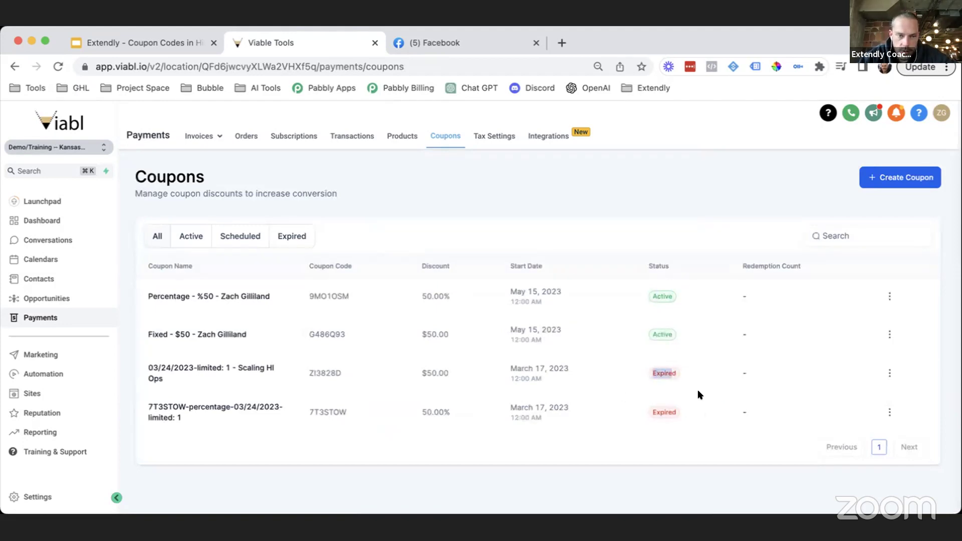
pyautogui.moveTo(544, 267); pyautogui.dragTo(510, 273)
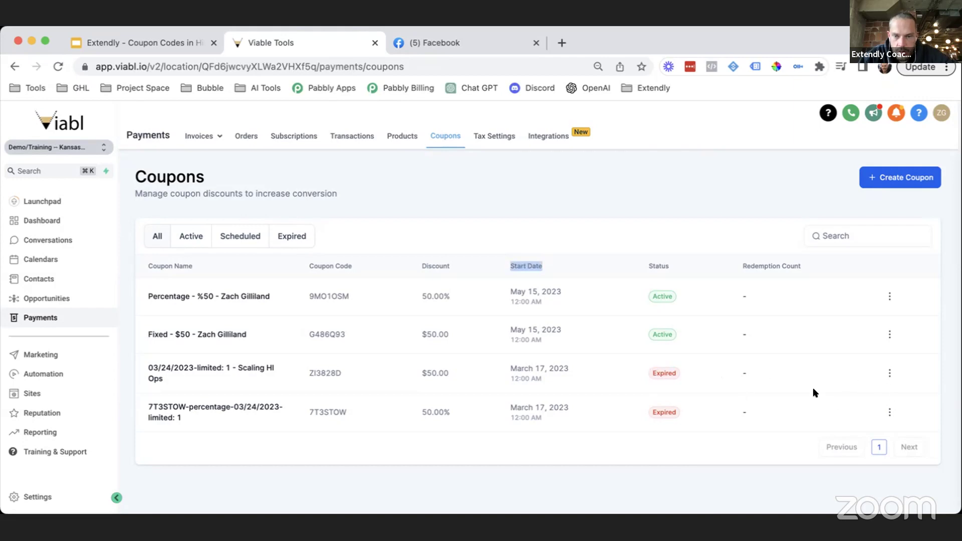
pyautogui.click(889, 373)
# Step: Open coupon ZI3828D's edit form, review it, and return to the Coupons list
pyautogui.click(882, 415)
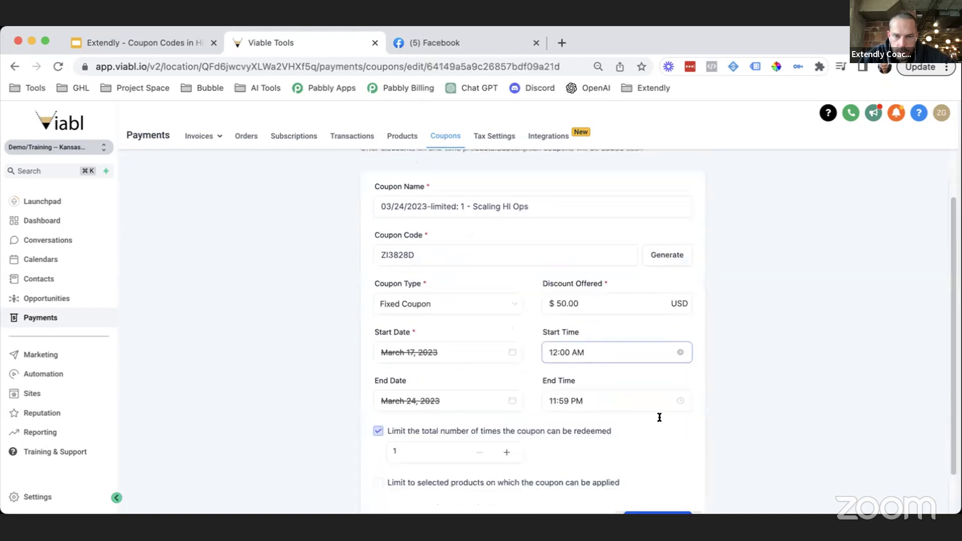
pyautogui.scroll(-1, 659, 417)
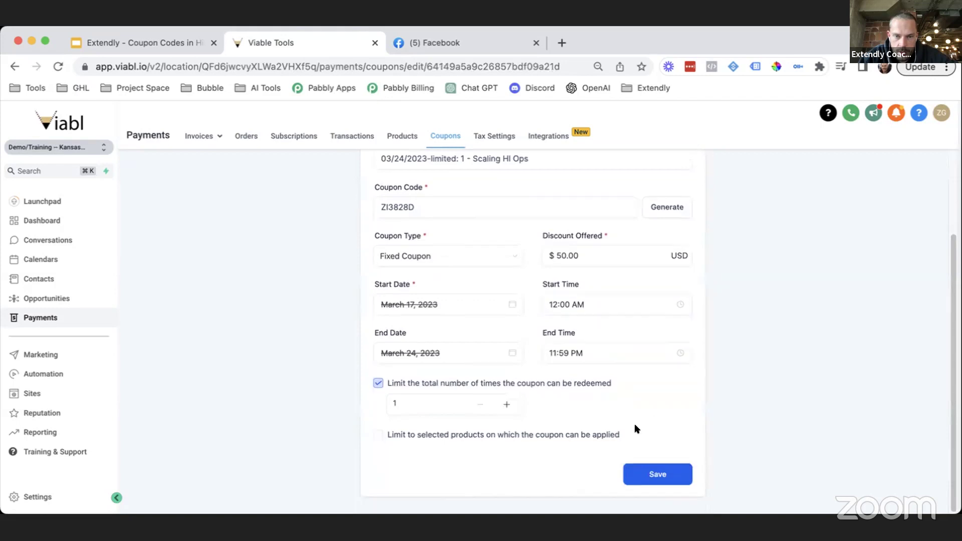
pyautogui.scroll(2, 386, 221)
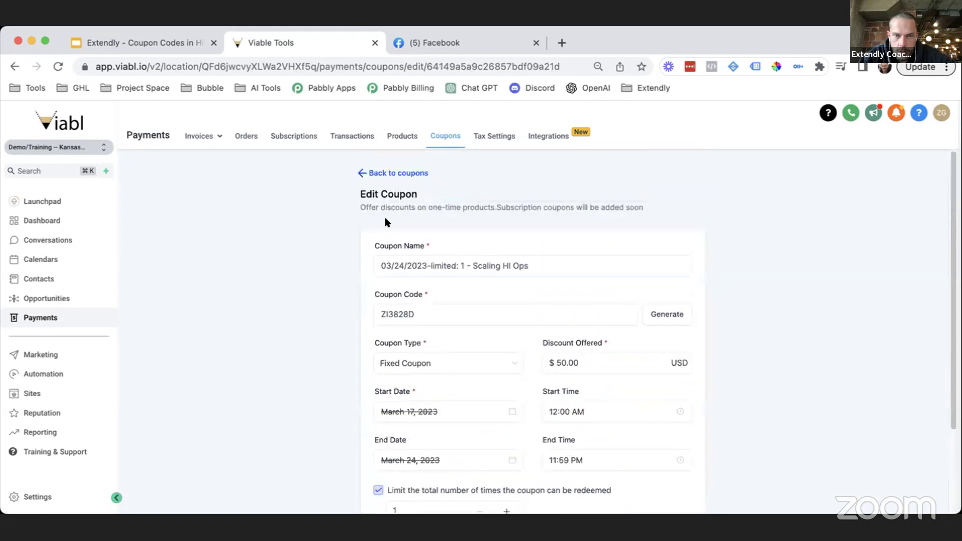
pyautogui.click(382, 173)
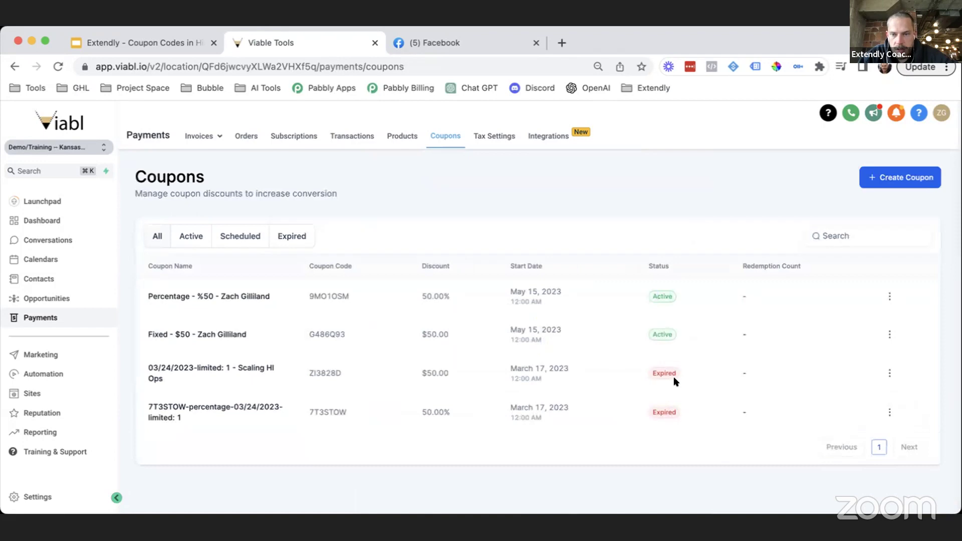
# Step: Point out the third coupon's Expired status and the first coupon's Active status
pyautogui.moveTo(672, 374); pyautogui.dragTo(652, 369)
pyautogui.moveTo(666, 296); pyautogui.dragTo(652, 296)
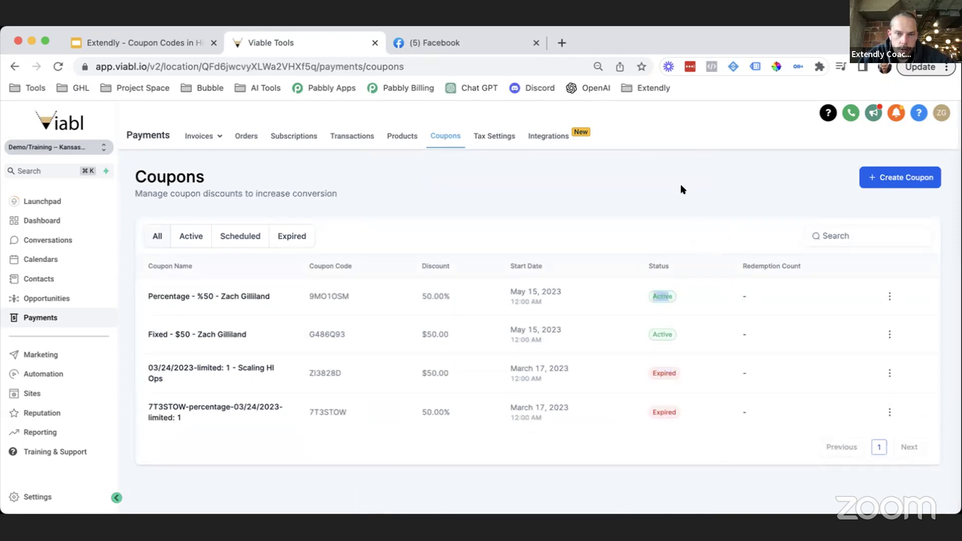
pyautogui.click(589, 201)
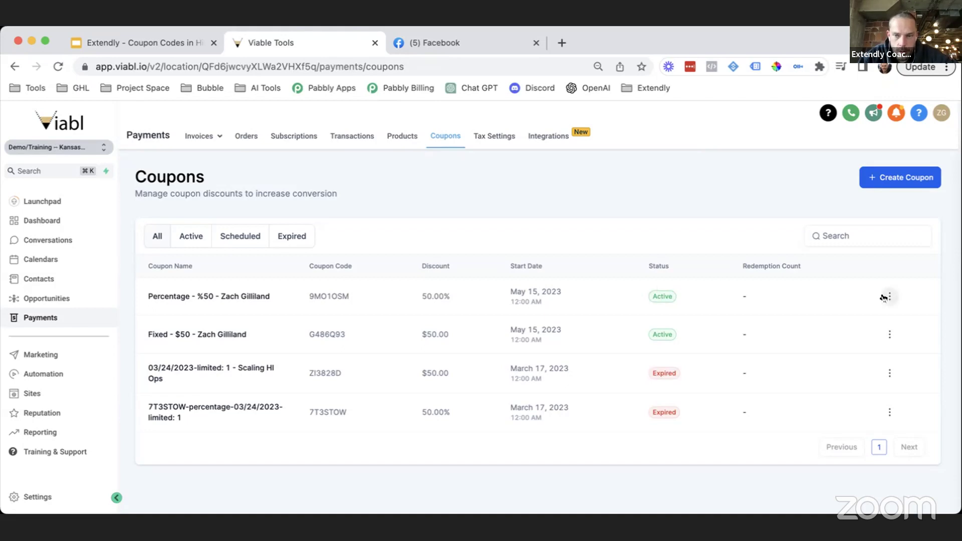
pyautogui.click(889, 296)
# Step: Edit the first coupon and set its end date to May 16, 2023
pyautogui.click(879, 336)
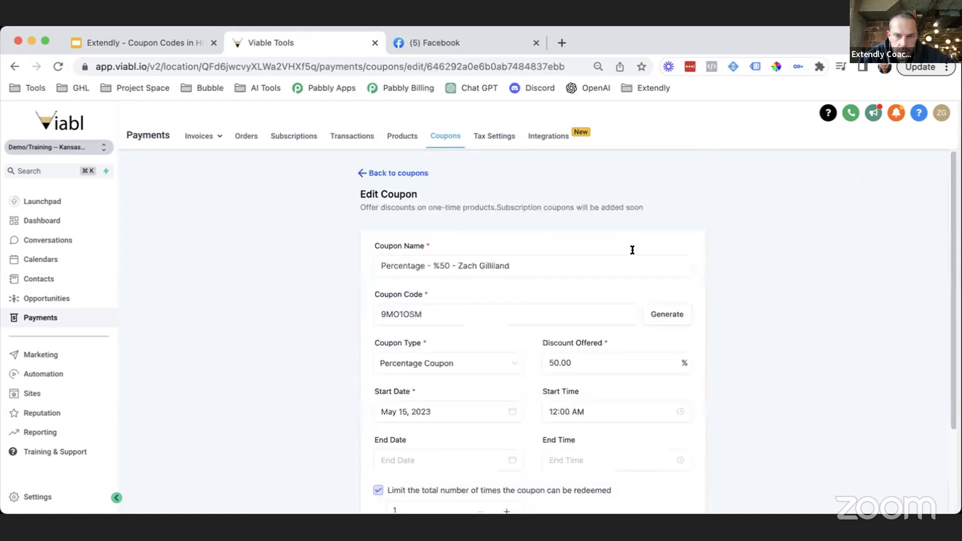
pyautogui.scroll(-1, 588, 373)
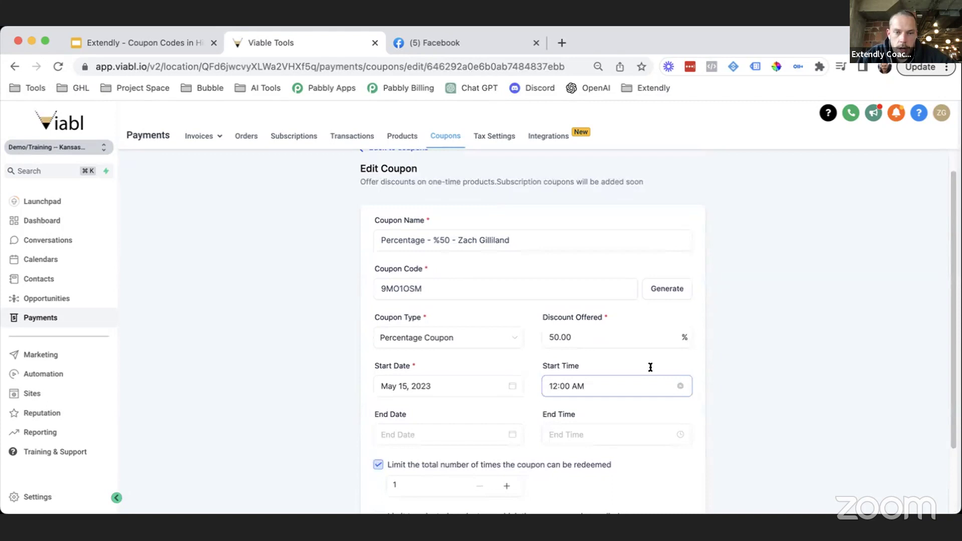
pyautogui.click(422, 427)
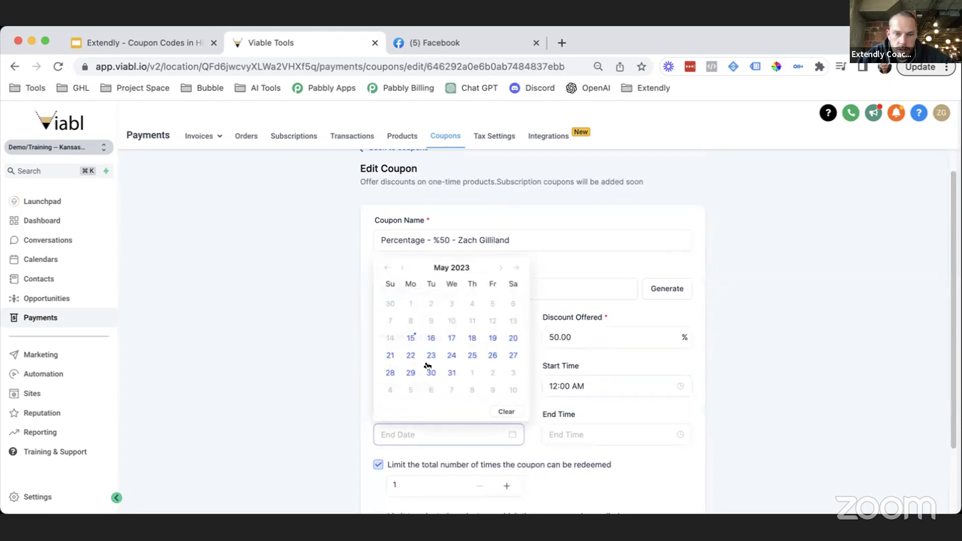
pyautogui.click(431, 337)
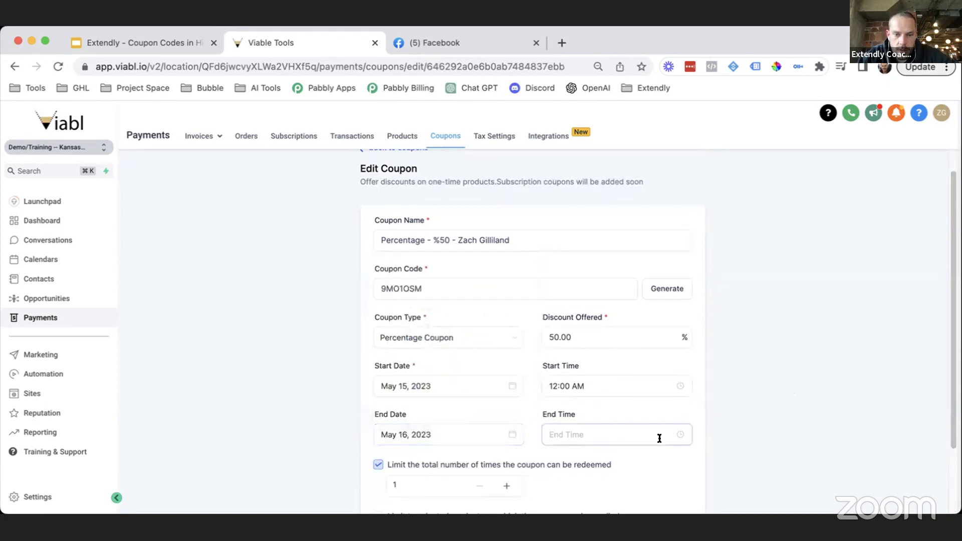
pyautogui.scroll(-3, 659, 438)
# Step: Set the coupon's end time to 11:59 PM and save it
pyautogui.click(580, 354)
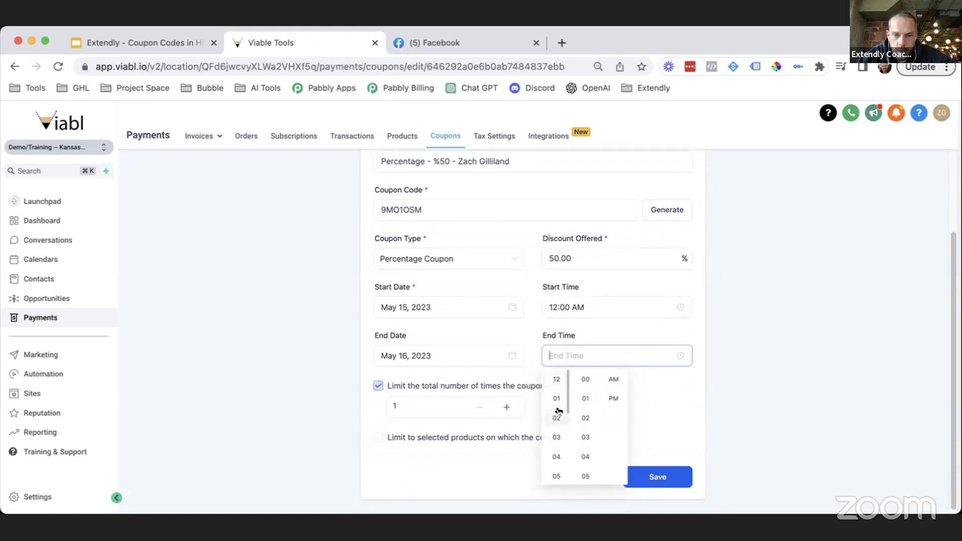
pyautogui.scroll(-3, 560, 408)
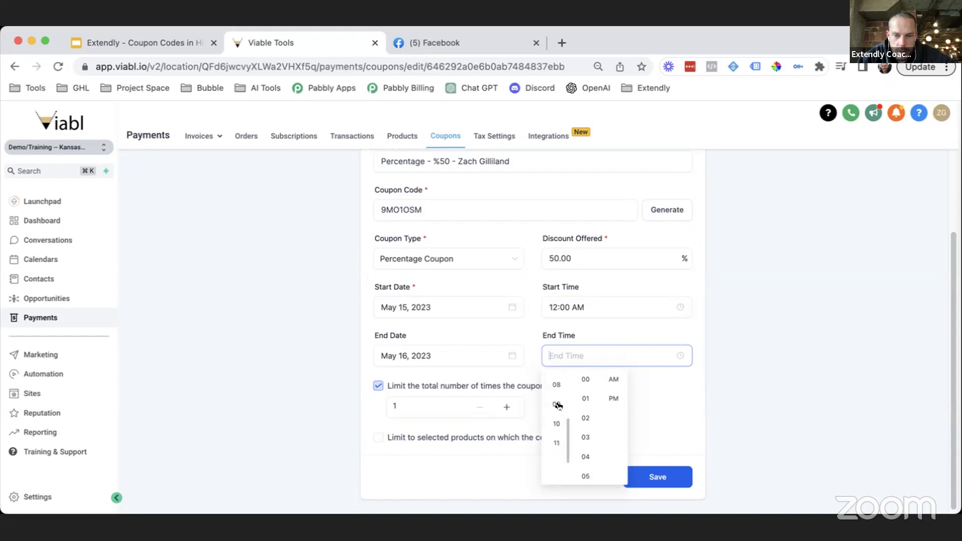
pyautogui.click(557, 443)
pyautogui.scroll(-5, 582, 436)
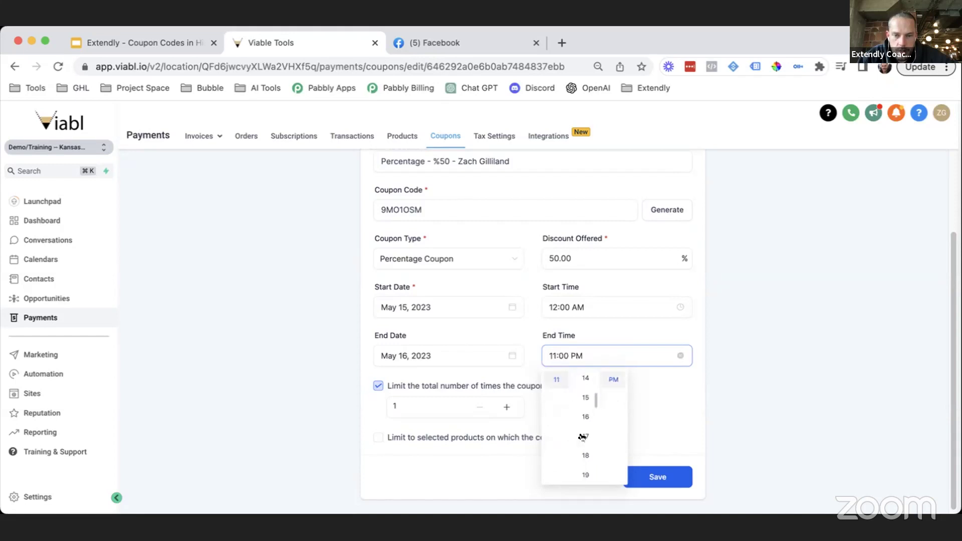
pyautogui.scroll(-15, 582, 437)
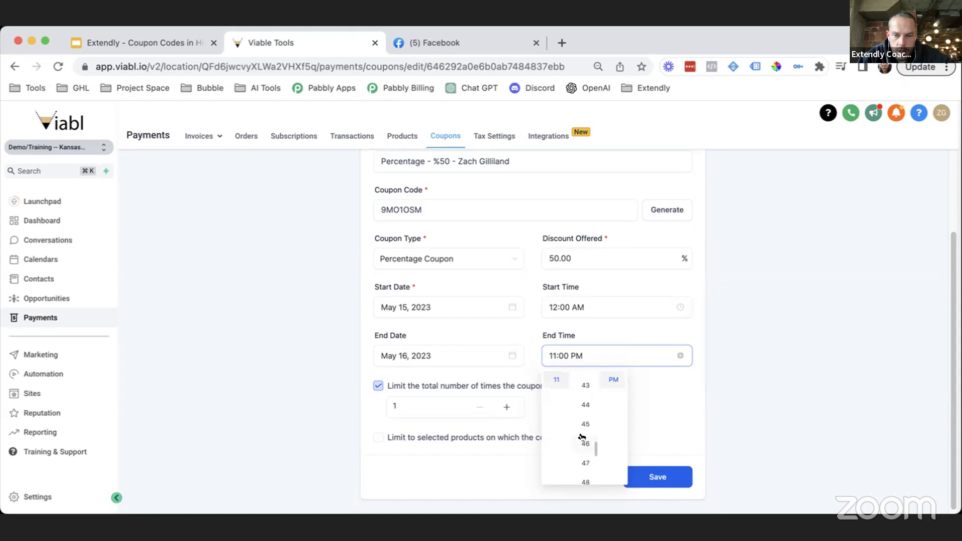
pyautogui.scroll(1, 584, 423)
pyautogui.click(585, 399)
pyautogui.click(702, 416)
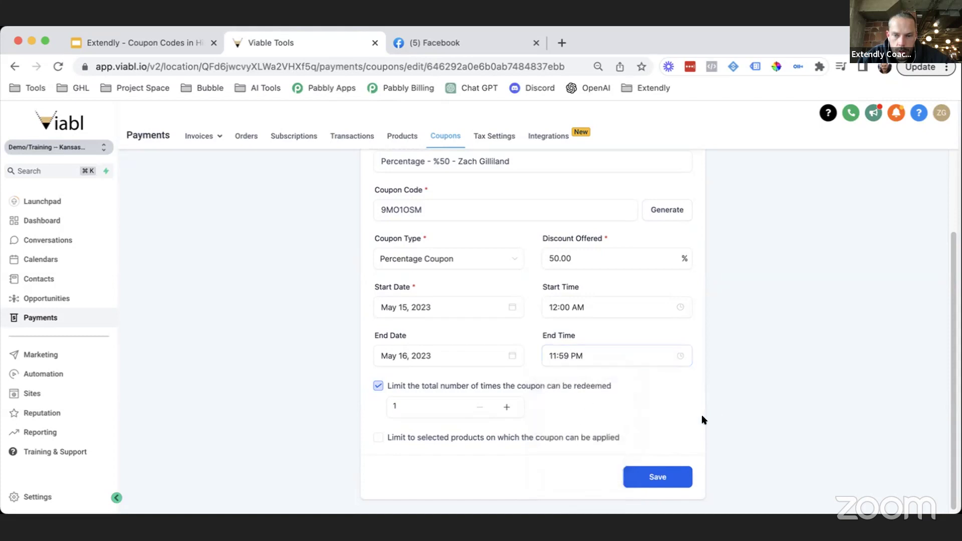
pyautogui.click(665, 472)
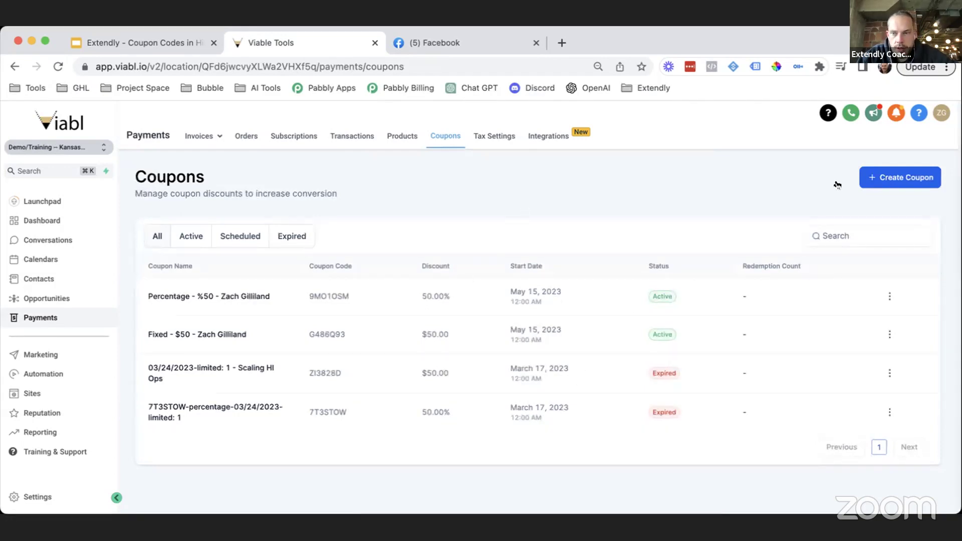
# Step: Tick 'Limit to selected products' on a new coupon, find no products listed, then open Products
pyautogui.click(870, 187)
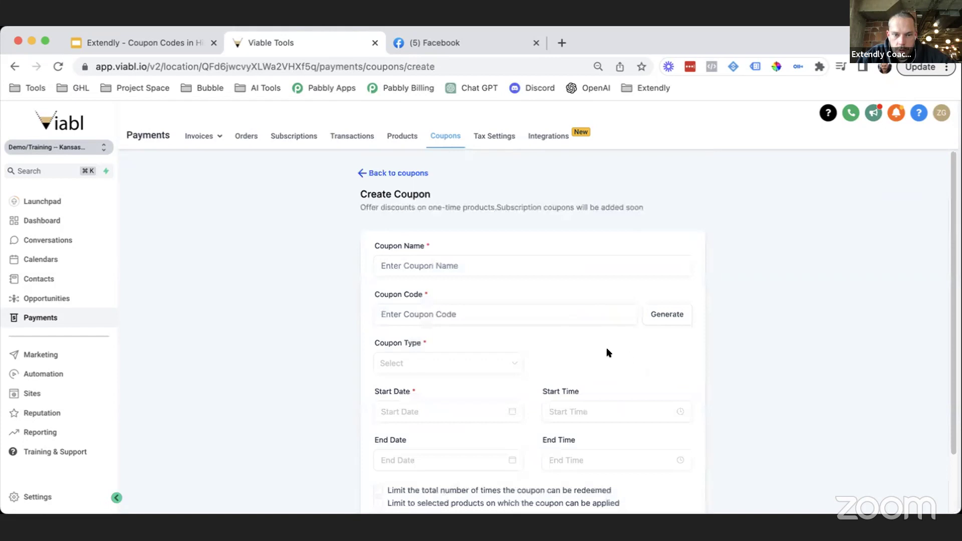
pyautogui.scroll(-2, 607, 352)
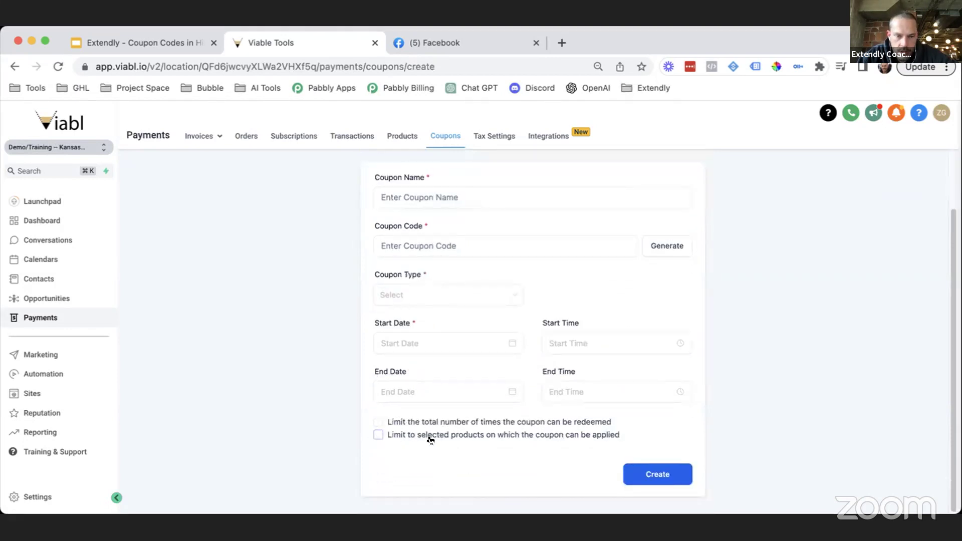
pyautogui.click(570, 436)
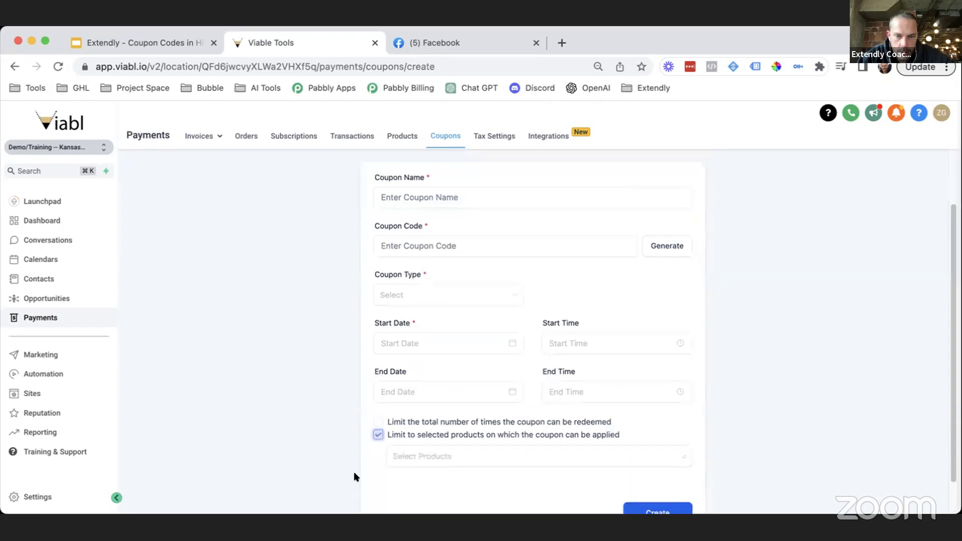
pyautogui.click(437, 458)
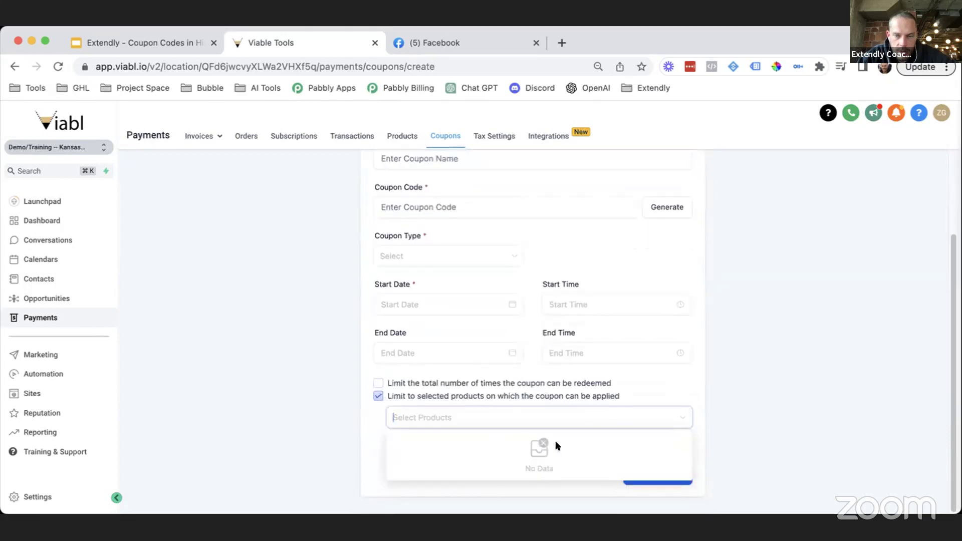
pyautogui.click(769, 321)
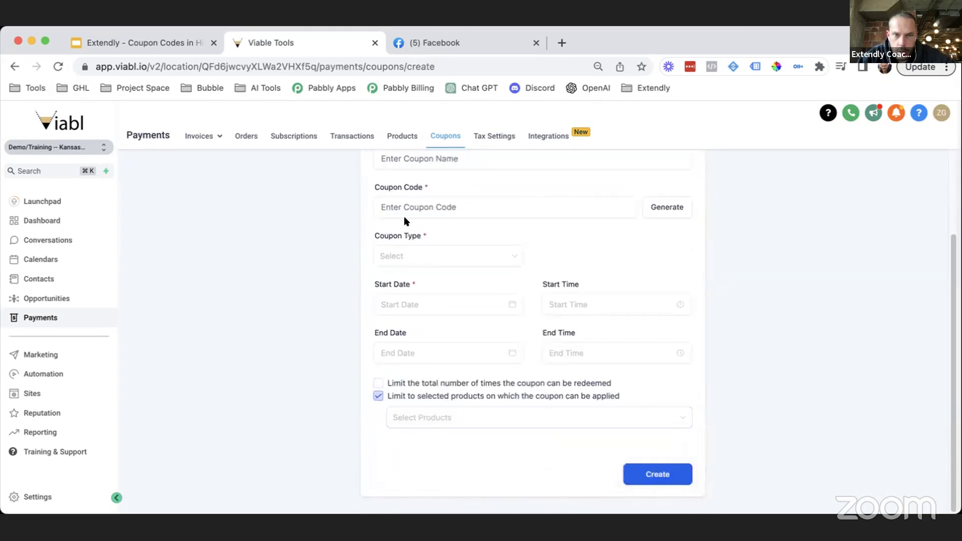
pyautogui.click(401, 136)
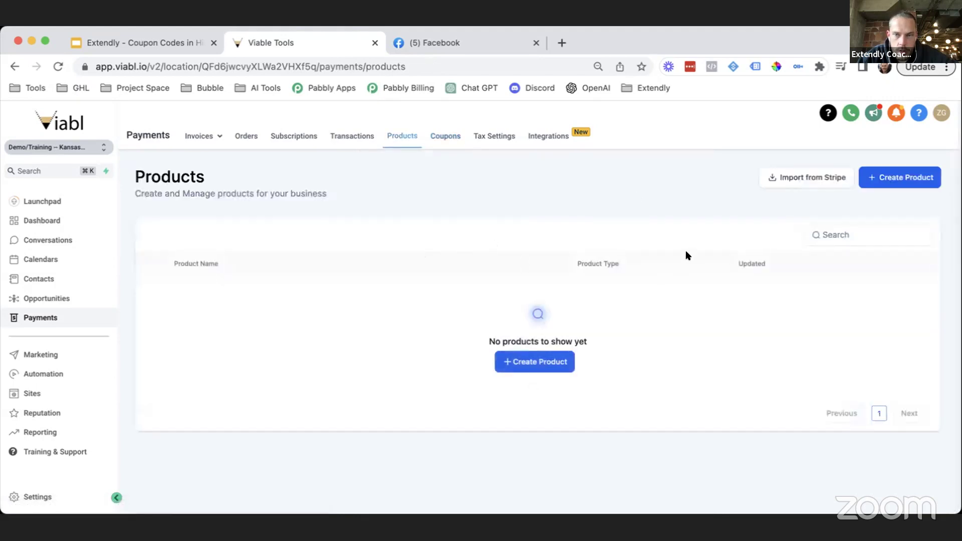
# Step: Import the '$397.00 year Tier 2 - Annual' Stripe price, creating the Neon AI product
pyautogui.click(797, 181)
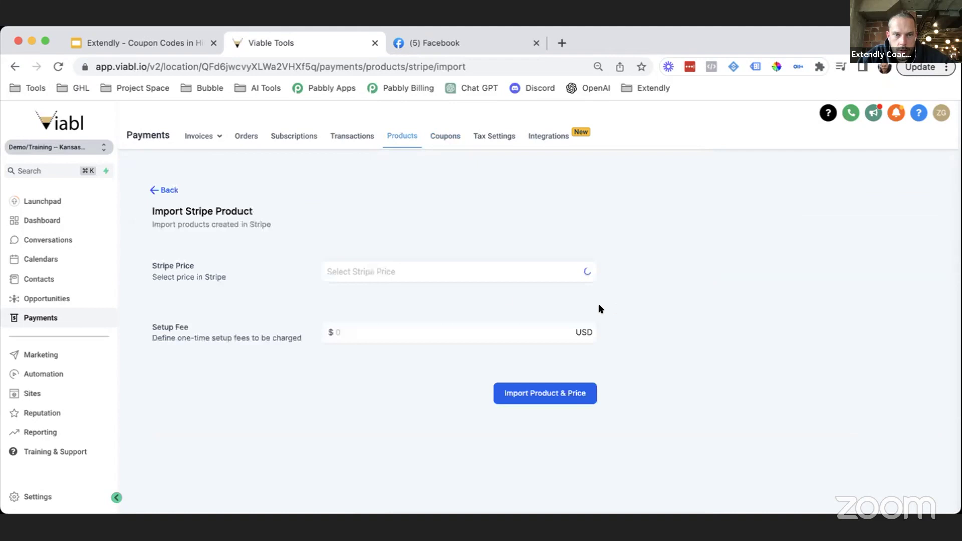
pyautogui.click(422, 272)
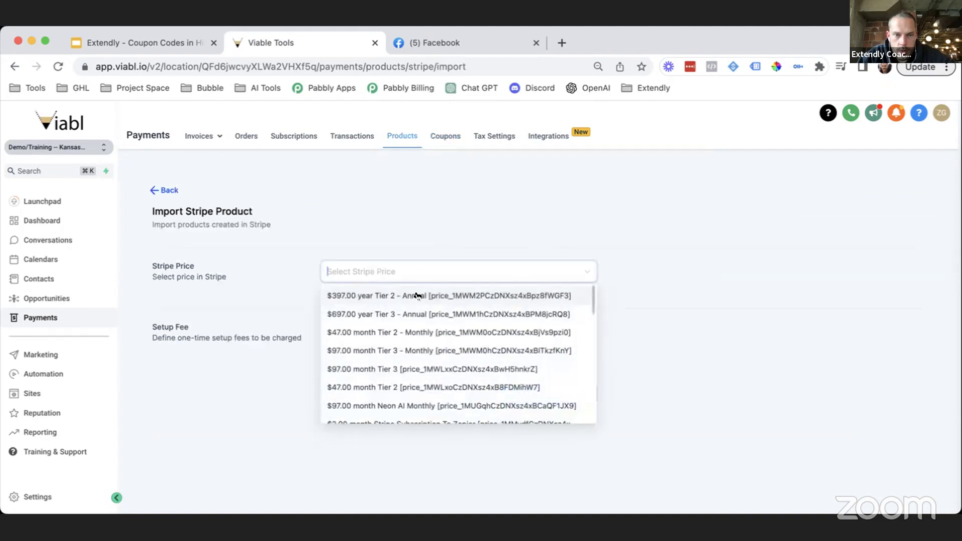
pyautogui.click(415, 296)
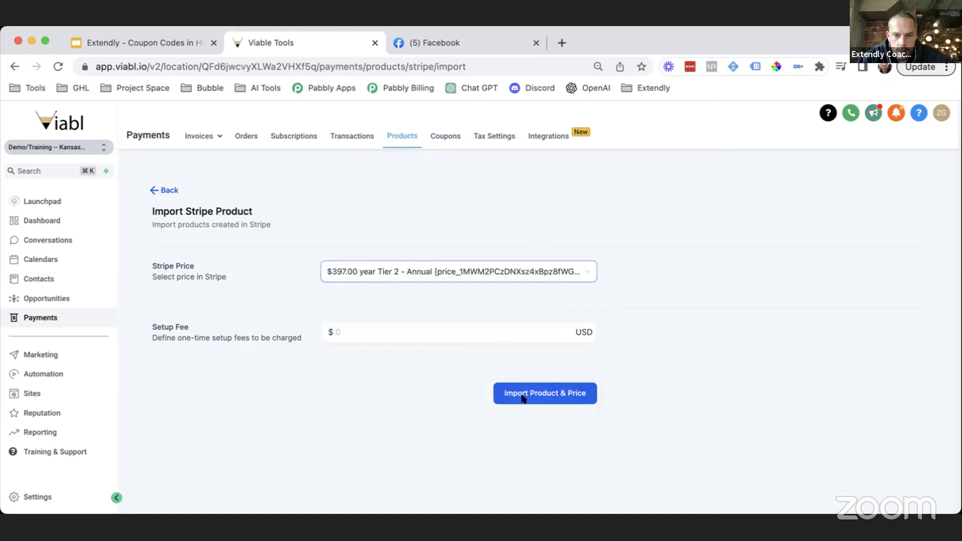
pyautogui.click(588, 395)
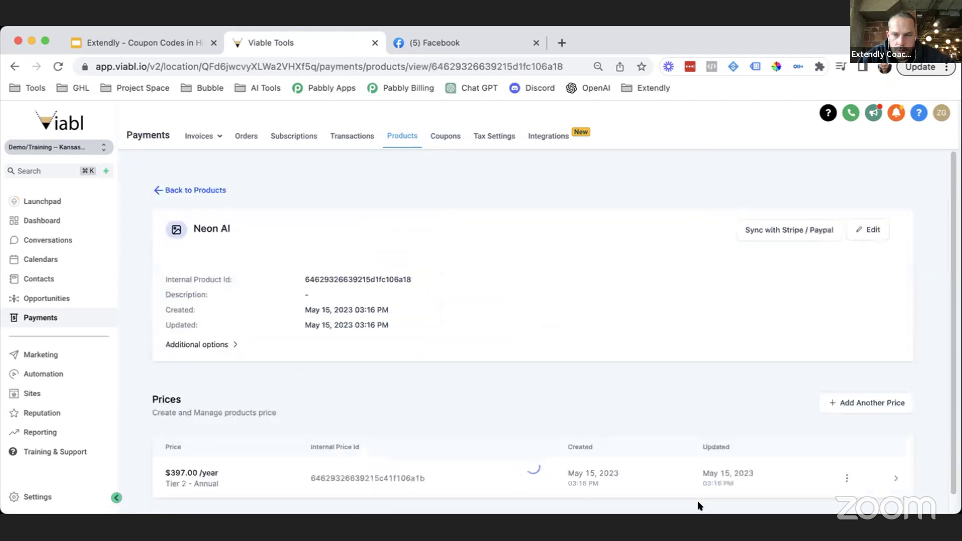
pyautogui.scroll(-1, 715, 422)
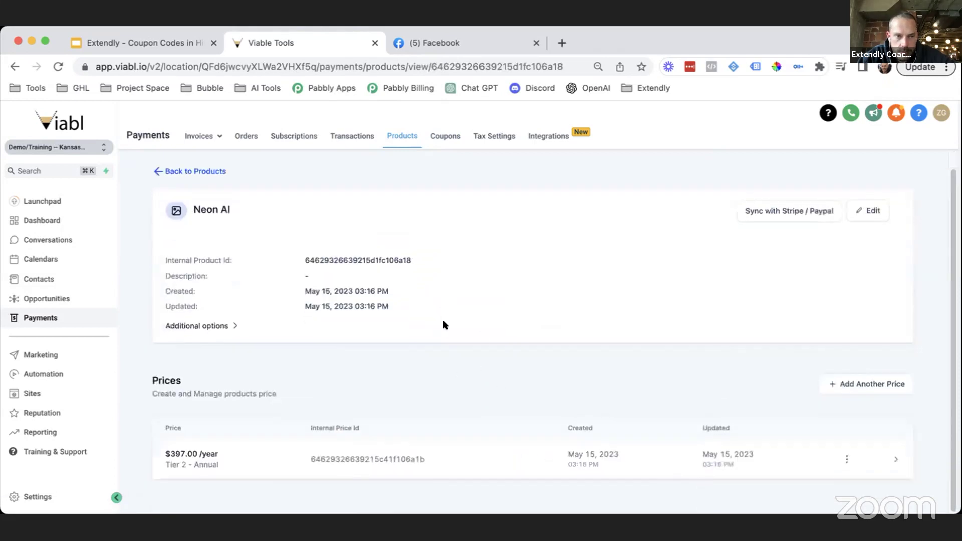
pyautogui.scroll(1, 435, 172)
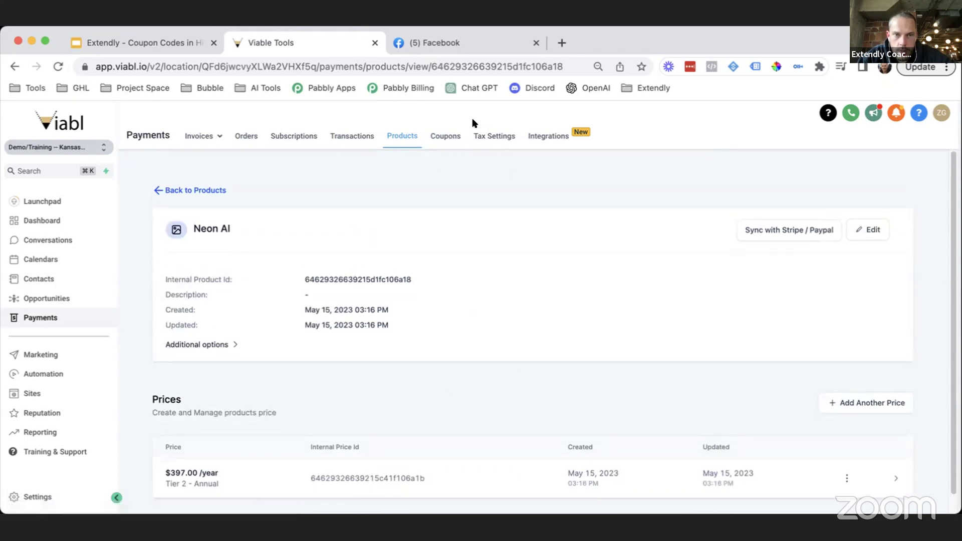
# Step: Start a new coupon, try limiting it to selected products, find none, and untick the limit
pyautogui.click(454, 137)
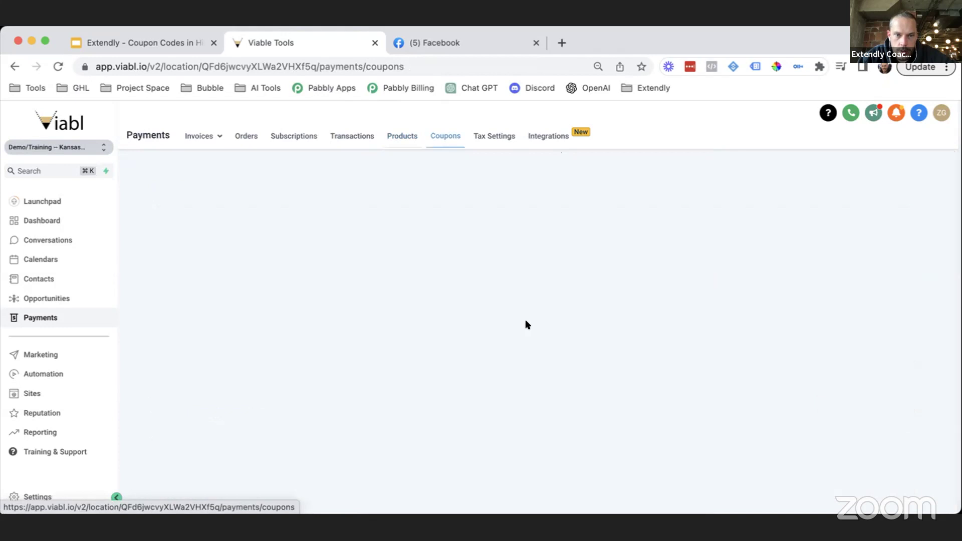
pyautogui.click(900, 178)
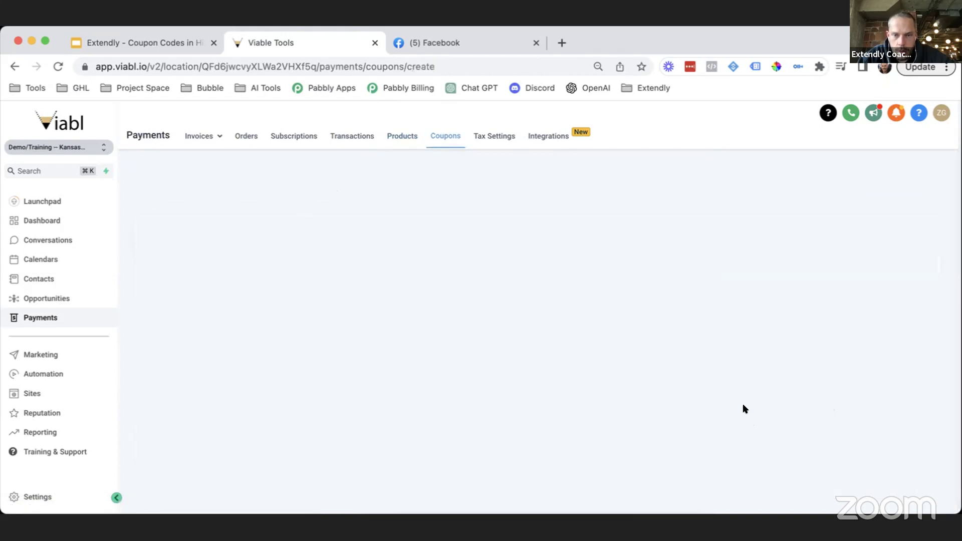
pyautogui.click(439, 436)
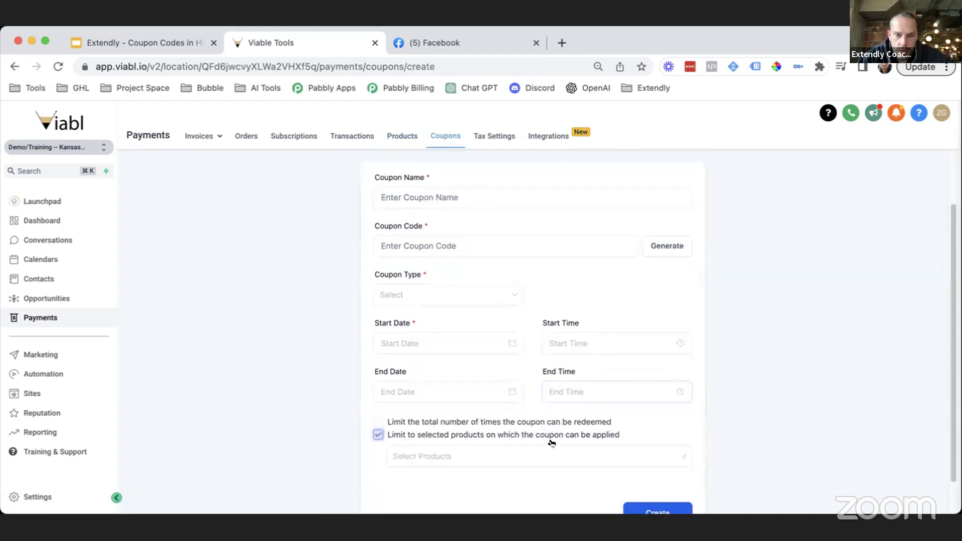
pyautogui.scroll(-1, 551, 437)
pyautogui.click(481, 421)
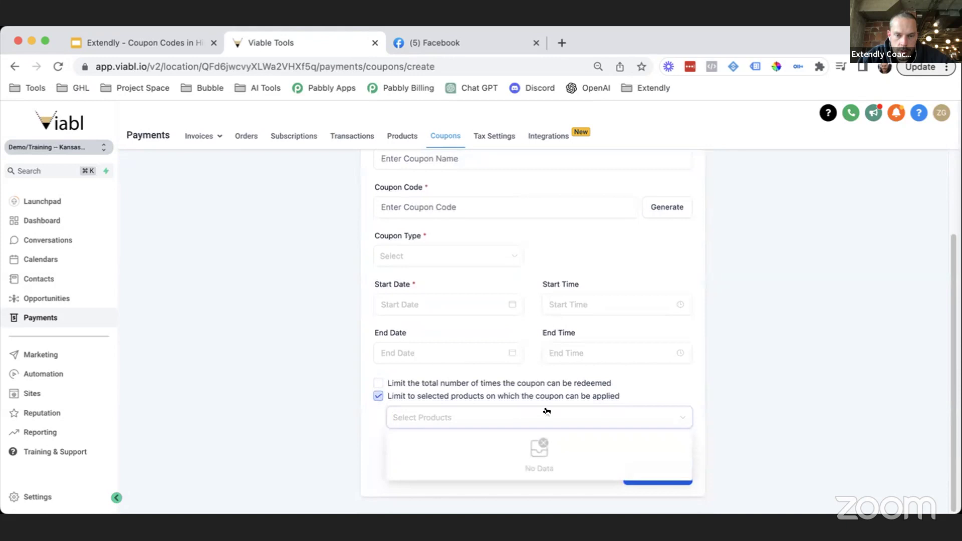
pyautogui.click(674, 386)
pyautogui.click(564, 416)
pyautogui.click(601, 395)
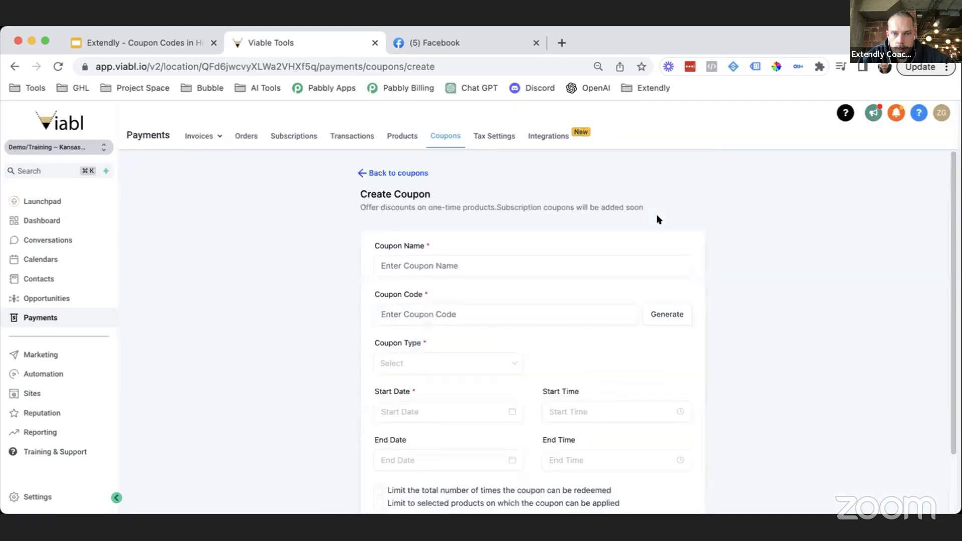
# Step: Generate a random coupon code in the new coupon form
pyautogui.click(537, 258)
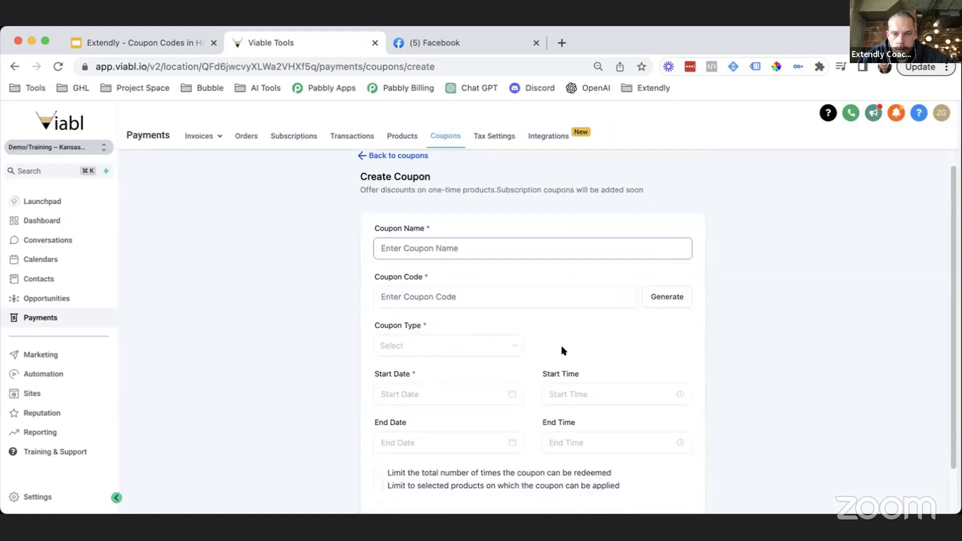
pyautogui.scroll(-3, 562, 350)
pyautogui.scroll(1, 573, 354)
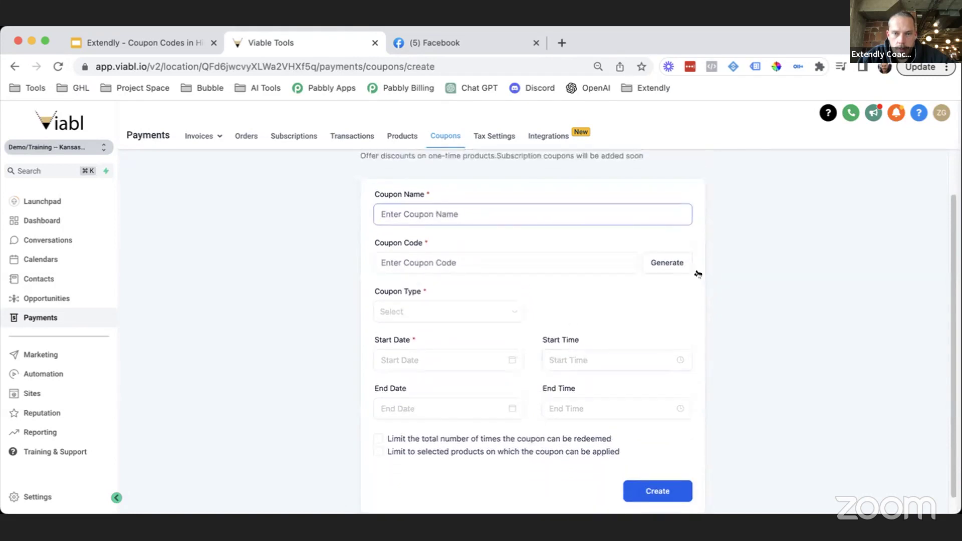
pyautogui.click(649, 266)
pyautogui.click(531, 214)
# Step: Re-tick 'Limit to selected products', see the product list still empty, and go to Products
pyautogui.click(378, 451)
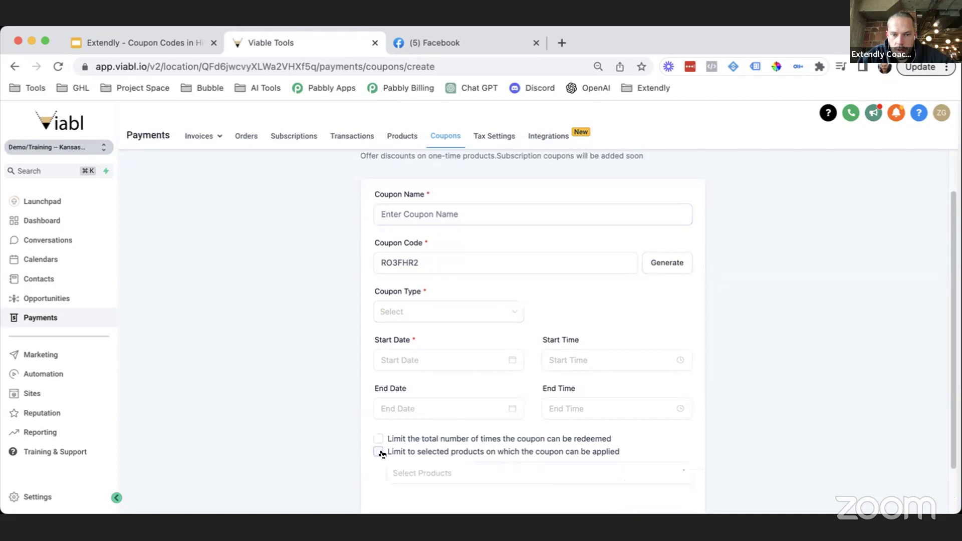
pyautogui.scroll(-2, 485, 431)
pyautogui.click(455, 410)
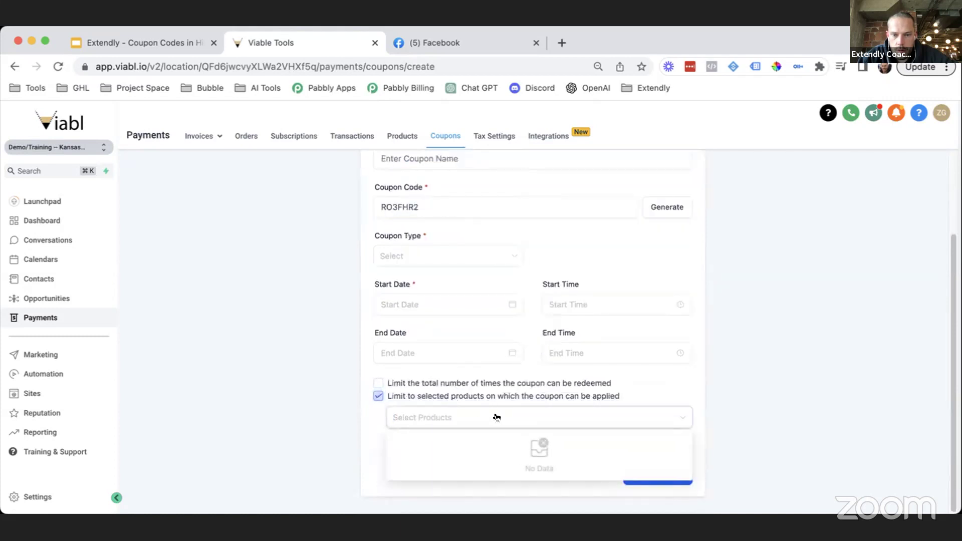
pyautogui.click(614, 353)
pyautogui.click(402, 136)
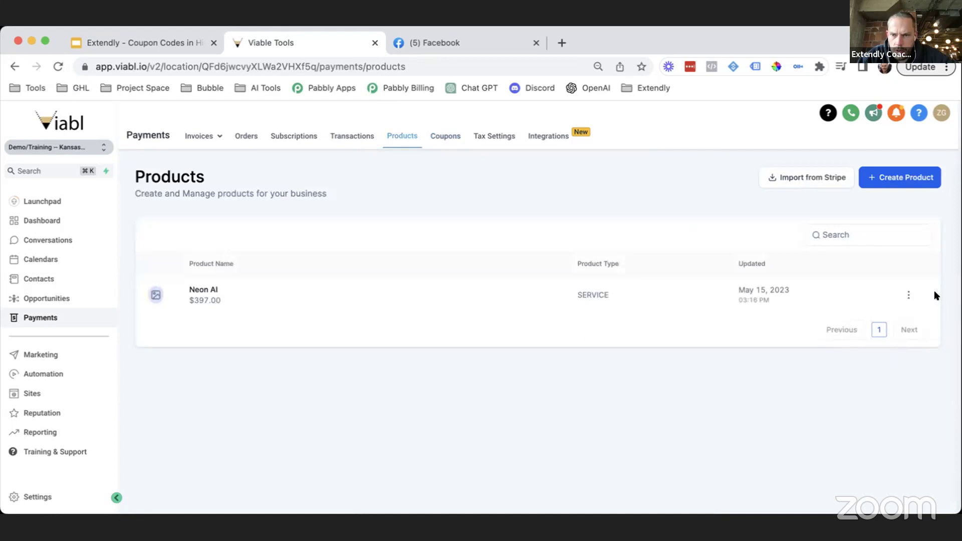
pyautogui.click(906, 294)
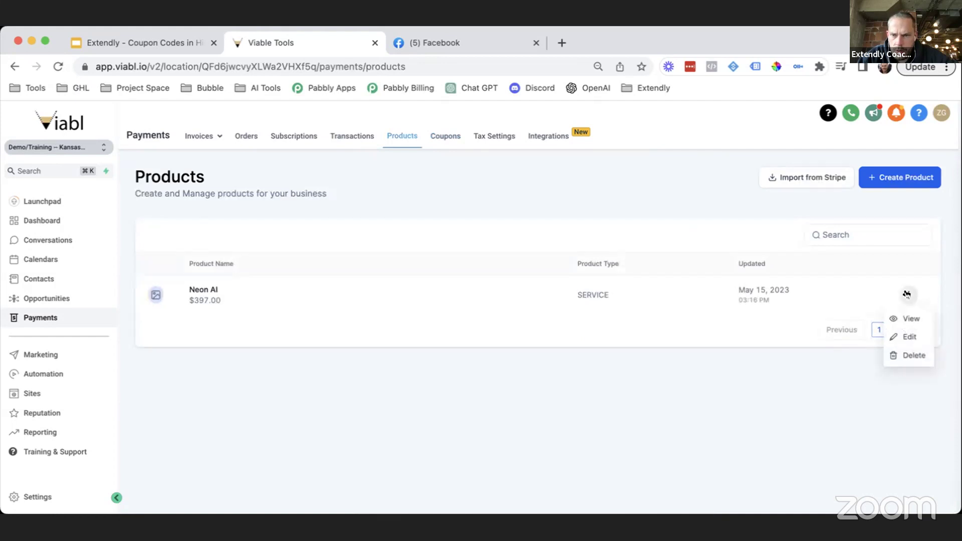
pyautogui.click(909, 337)
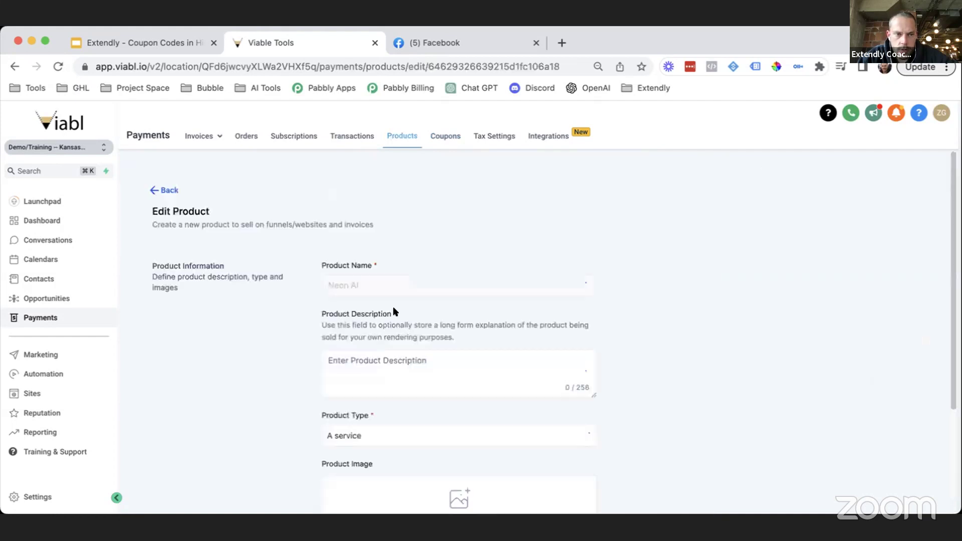
pyautogui.scroll(-3, 465, 373)
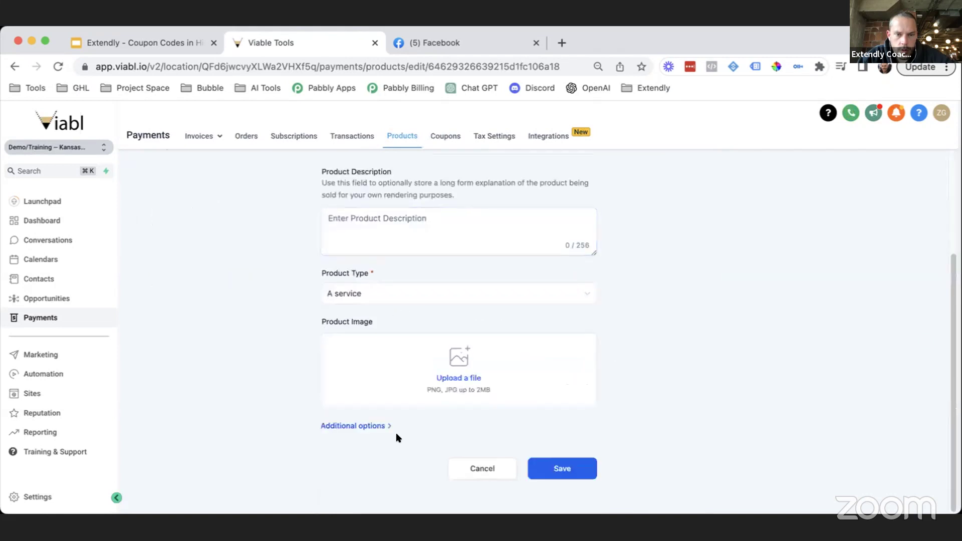
pyautogui.click(361, 426)
pyautogui.scroll(-2, 563, 377)
pyautogui.scroll(5, 571, 373)
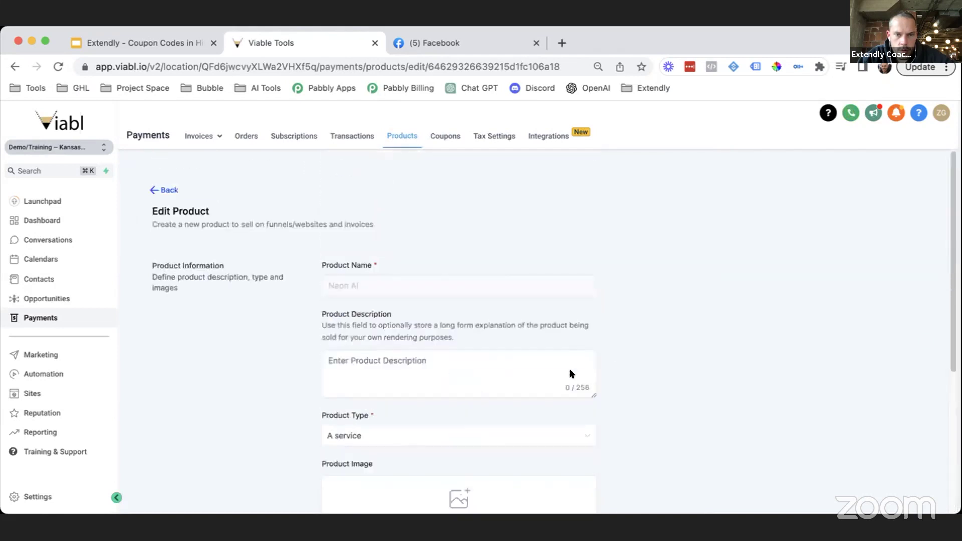
pyautogui.click(164, 187)
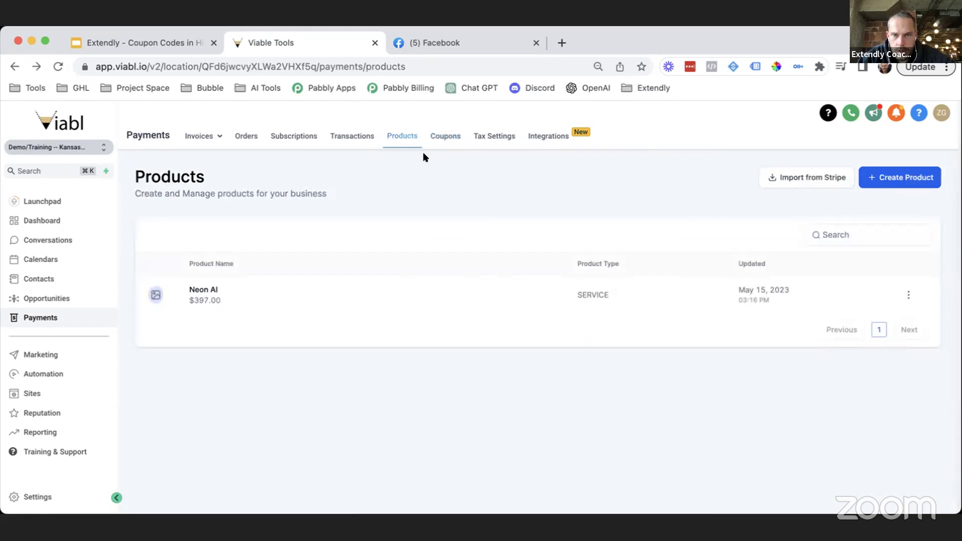
# Step: Return to the Coupons list and start a blank Create Coupon form
pyautogui.click(443, 141)
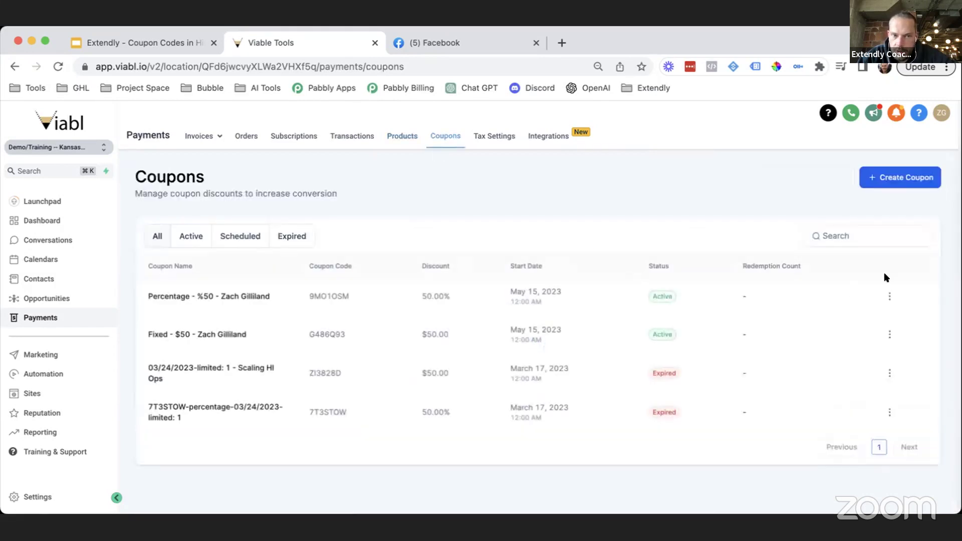
pyautogui.click(909, 178)
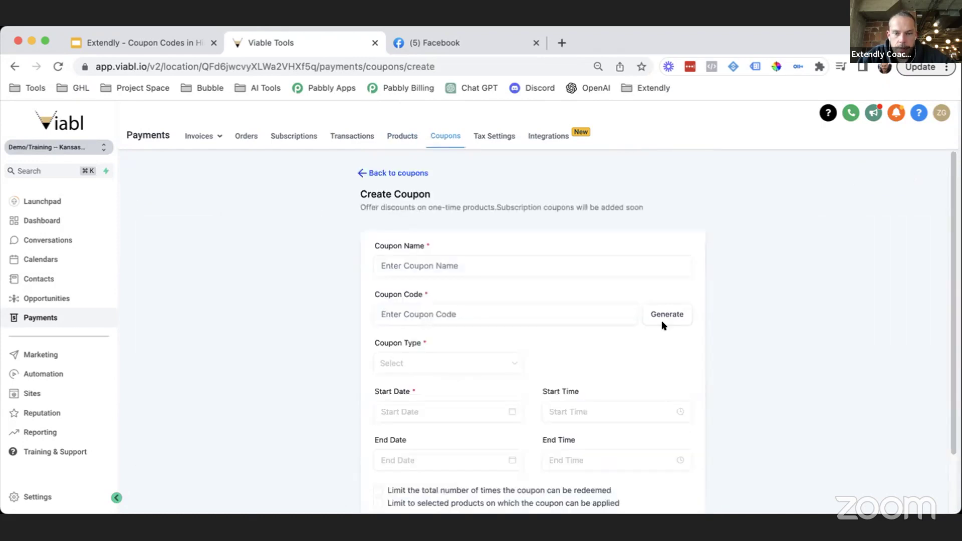
pyautogui.scroll(-3, 583, 415)
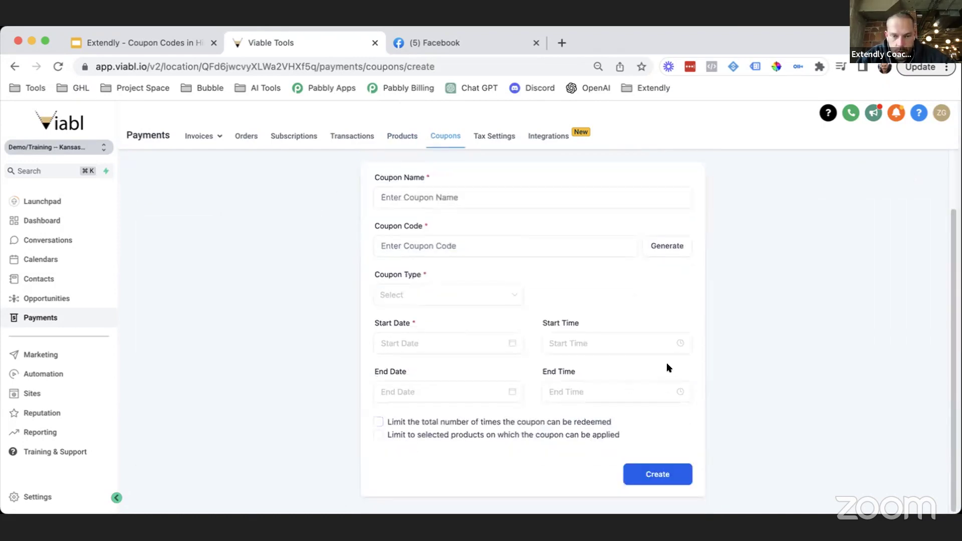
# Step: Tick 'Limit to selected products' and dismiss the empty Select Products dropdown
pyautogui.click(407, 436)
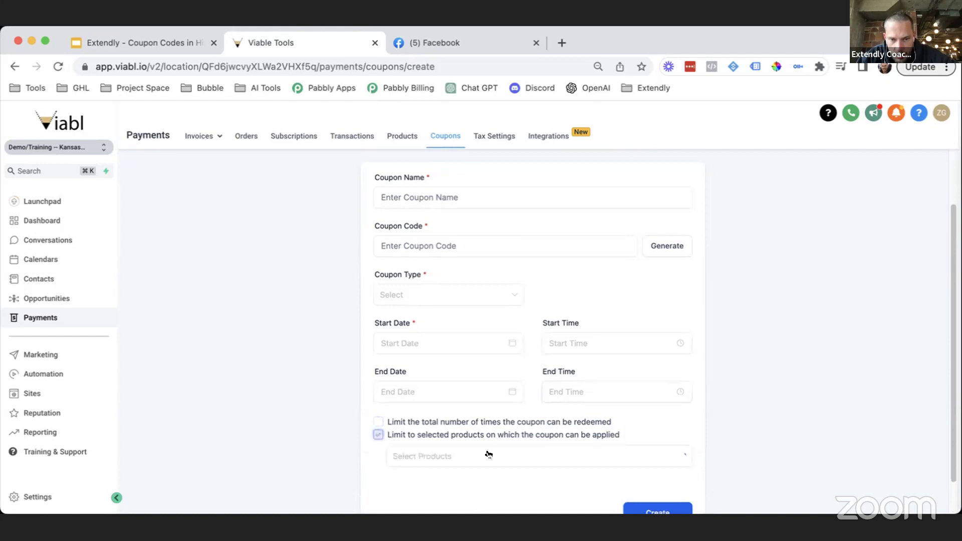
pyautogui.scroll(-2, 541, 423)
pyautogui.click(535, 424)
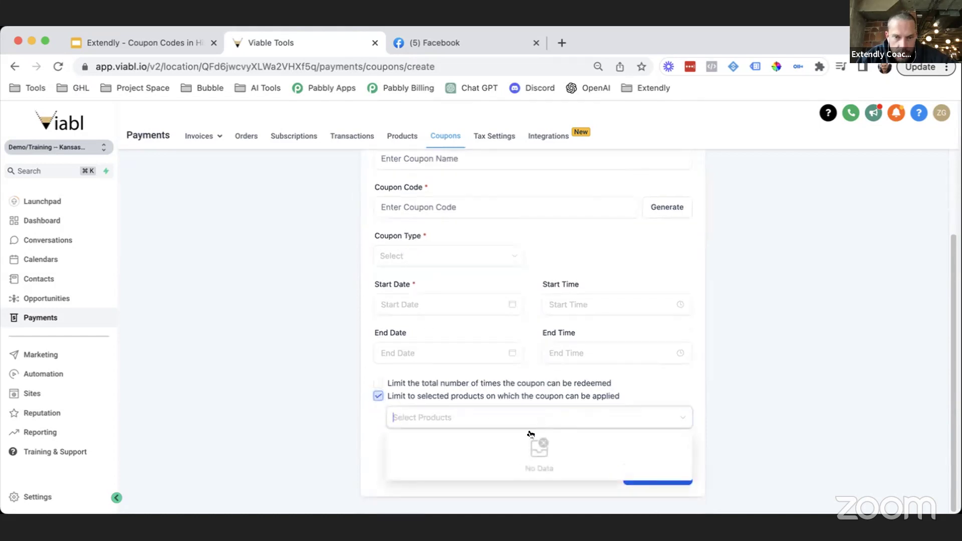
pyautogui.click(485, 439)
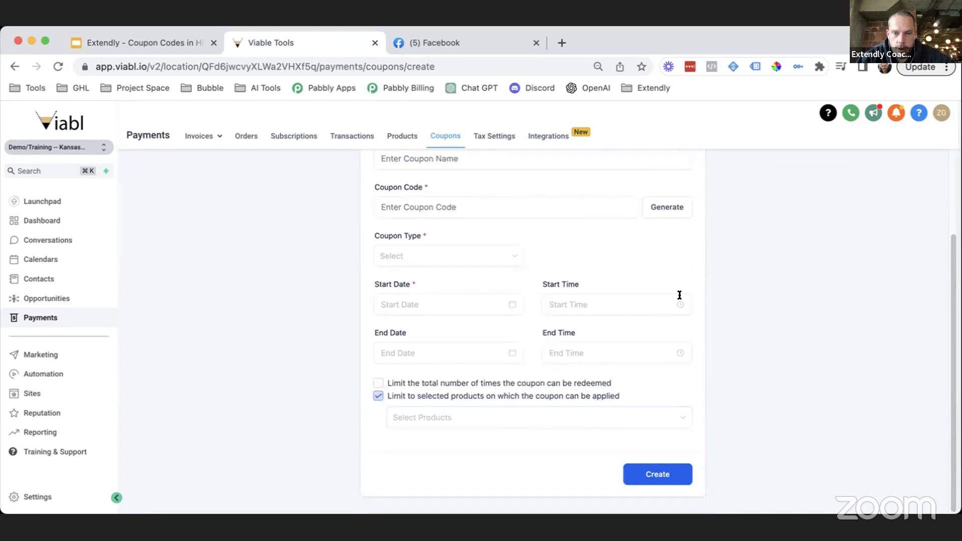
pyautogui.scroll(1, 596, 489)
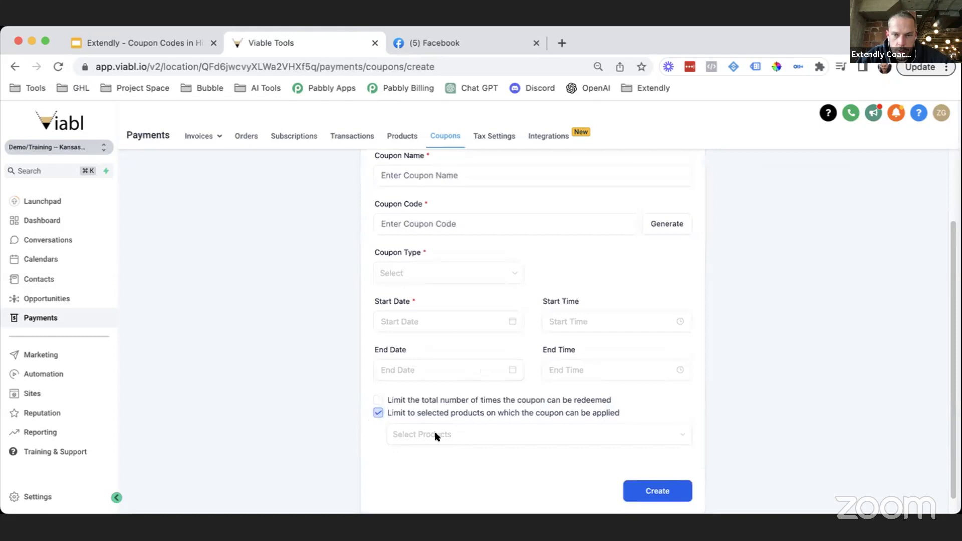
pyautogui.scroll(3, 434, 436)
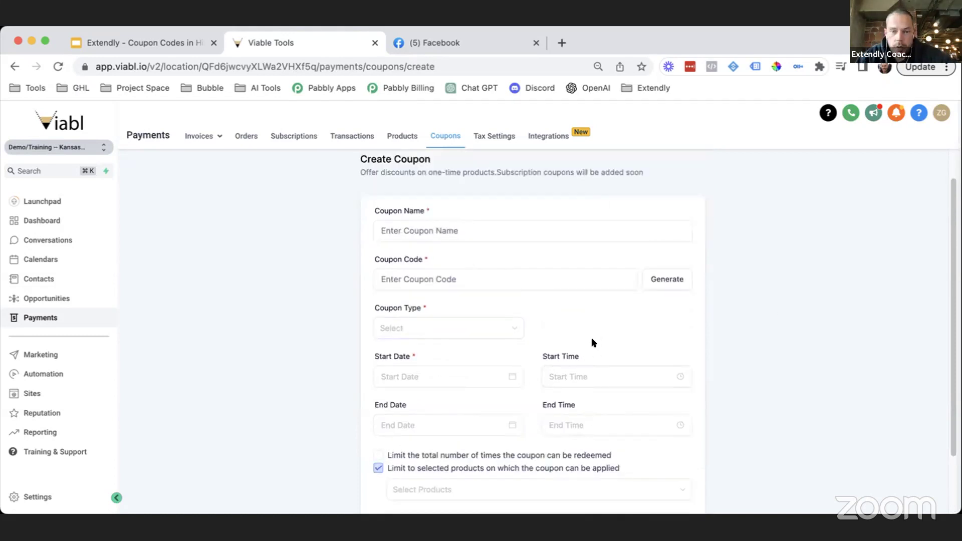
pyautogui.scroll(-1, 557, 341)
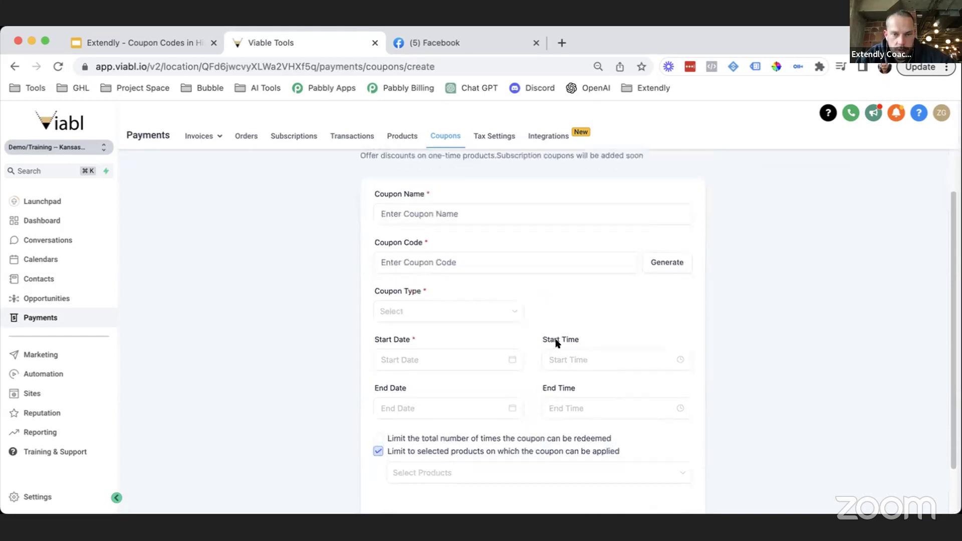
pyautogui.scroll(-2, 556, 342)
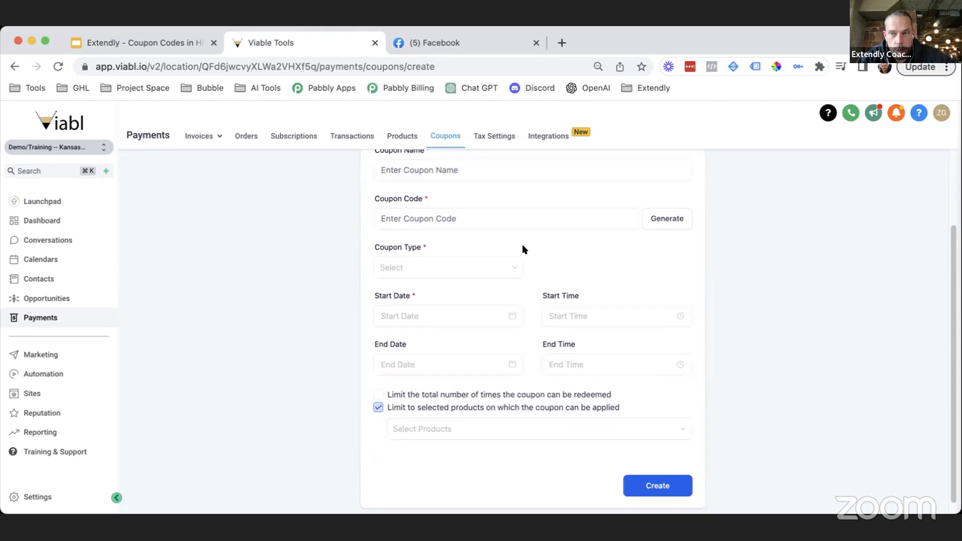
pyautogui.scroll(1, 552, 278)
pyautogui.scroll(1, 554, 278)
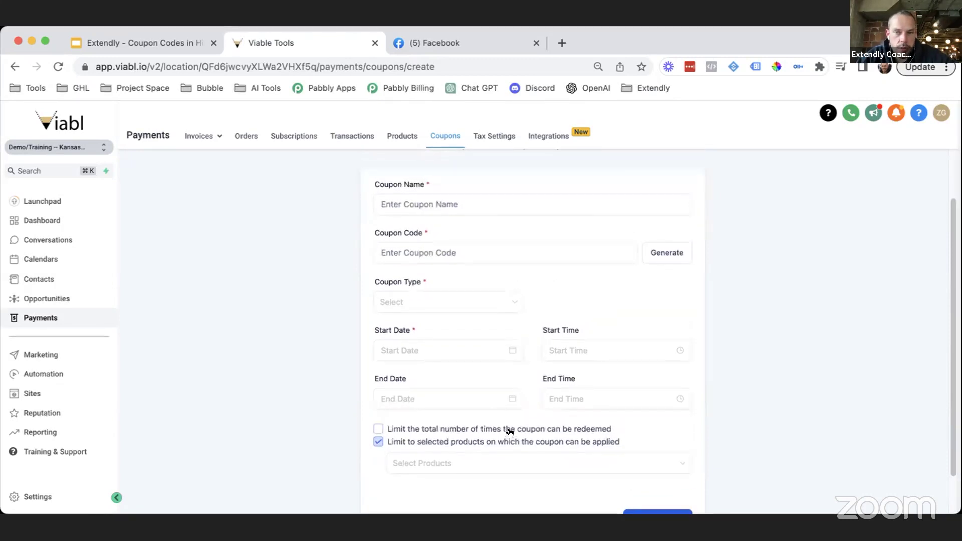
pyautogui.scroll(-3, 520, 425)
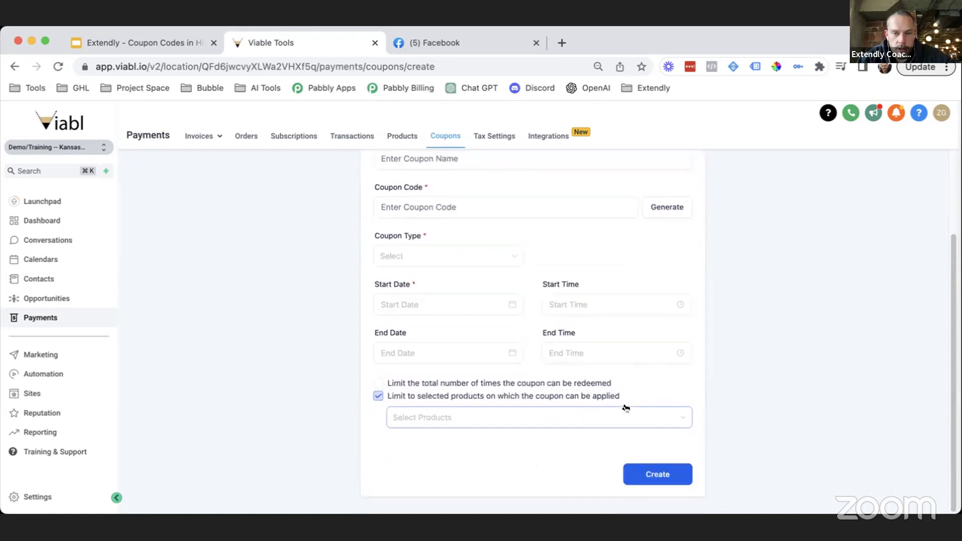
# Step: Tick 'Limit the total number of times the coupon can be redeemed', leaving the cap at 1
pyautogui.click(380, 385)
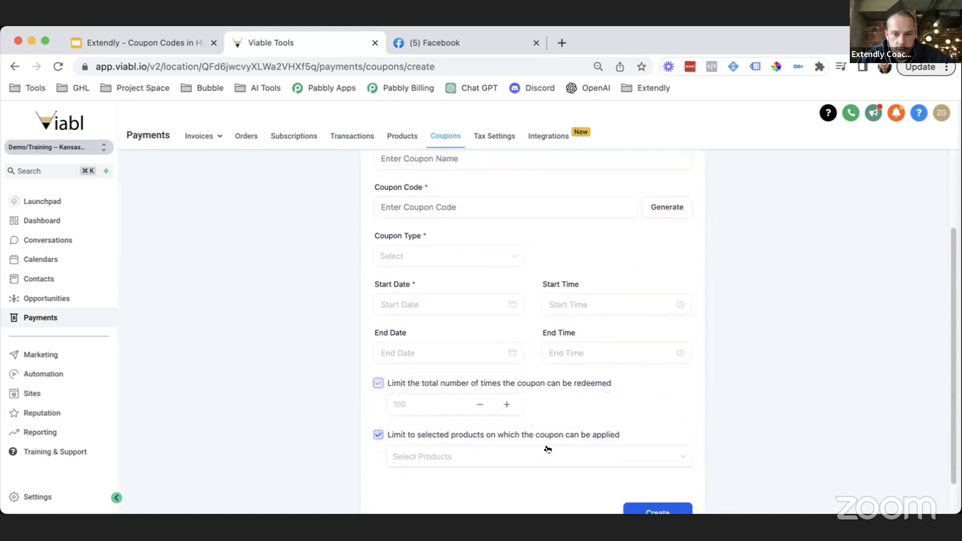
pyautogui.click(420, 410)
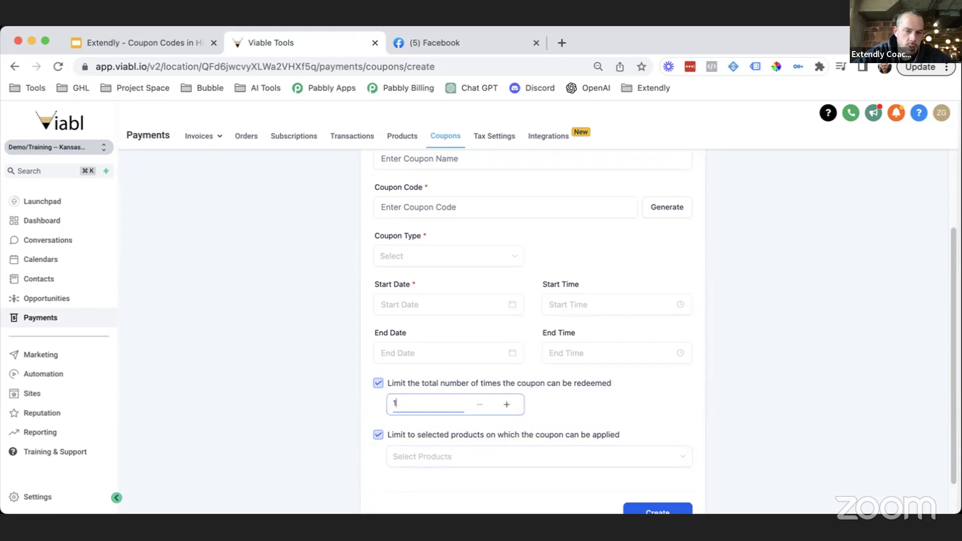
pyautogui.click(799, 260)
pyautogui.scroll(-2, 691, 377)
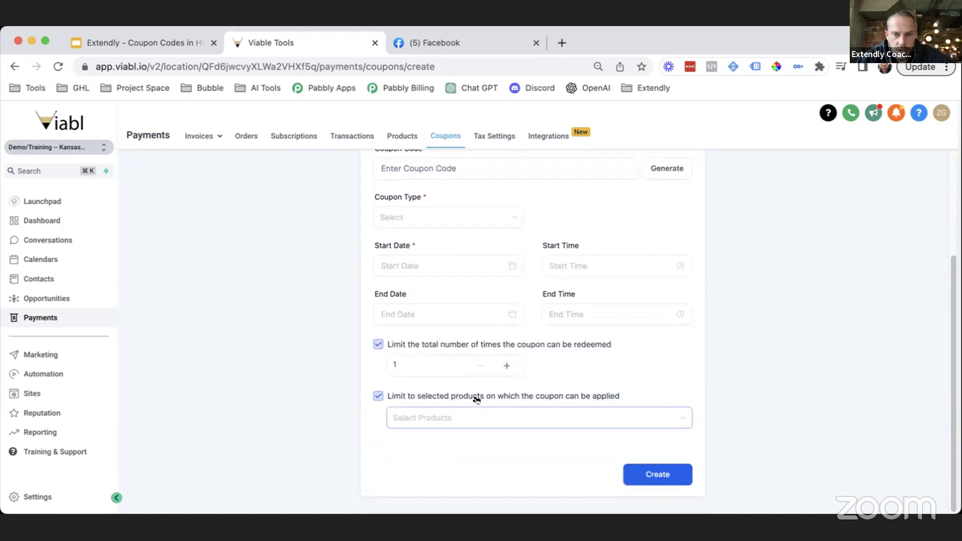
pyautogui.scroll(3, 736, 324)
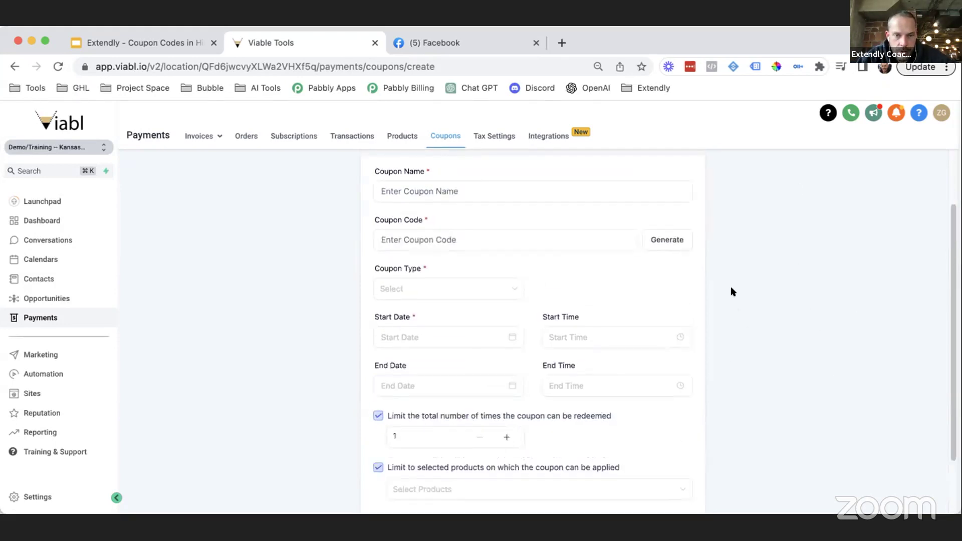
pyautogui.scroll(-2, 724, 338)
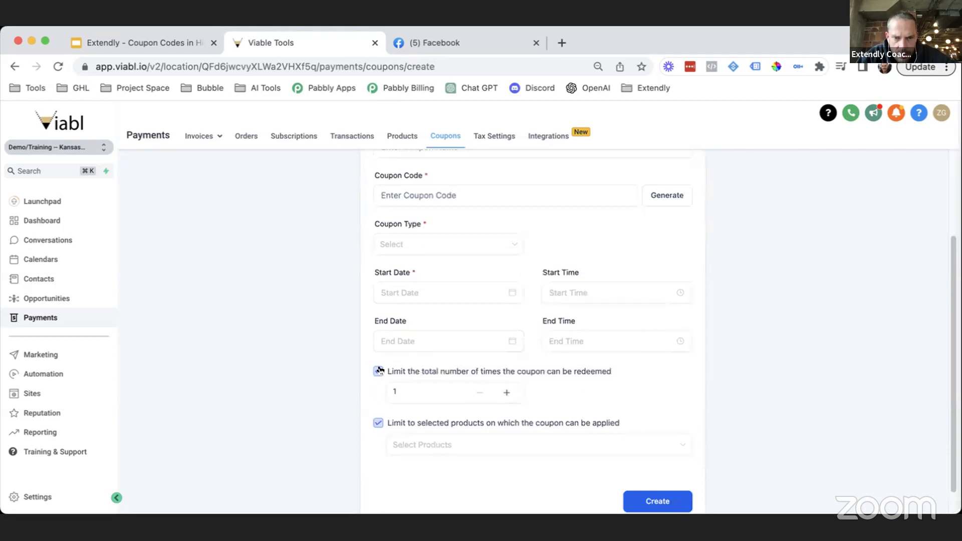
pyautogui.scroll(5, 815, 299)
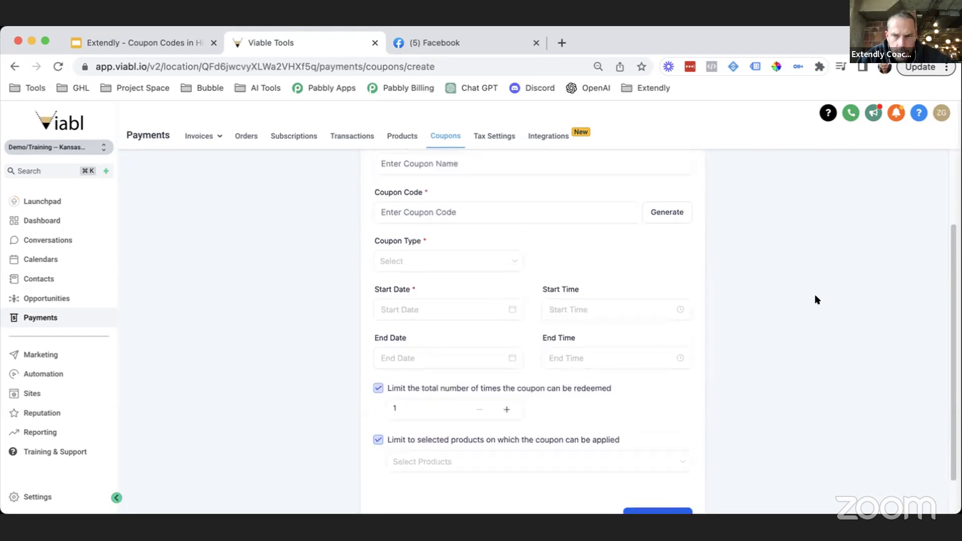
pyautogui.scroll(-1, 784, 316)
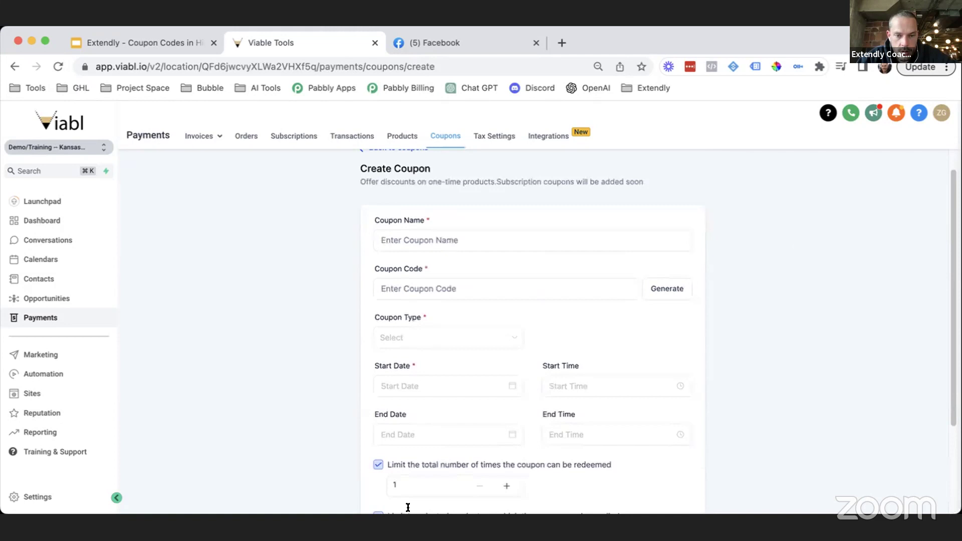
pyautogui.click(402, 485)
pyautogui.click(704, 432)
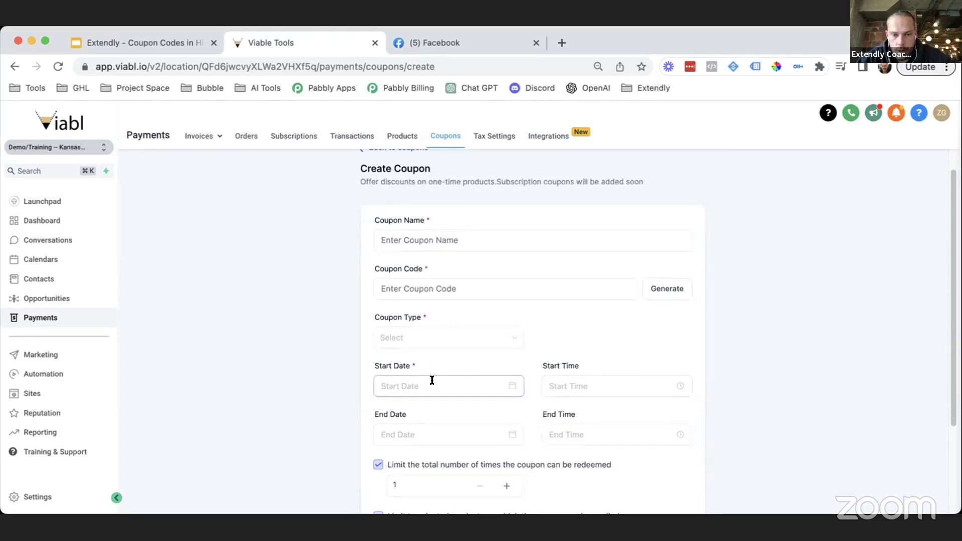
# Step: Enter coupon code LAB50, then switch the total redemption limit back off
pyautogui.click(457, 285)
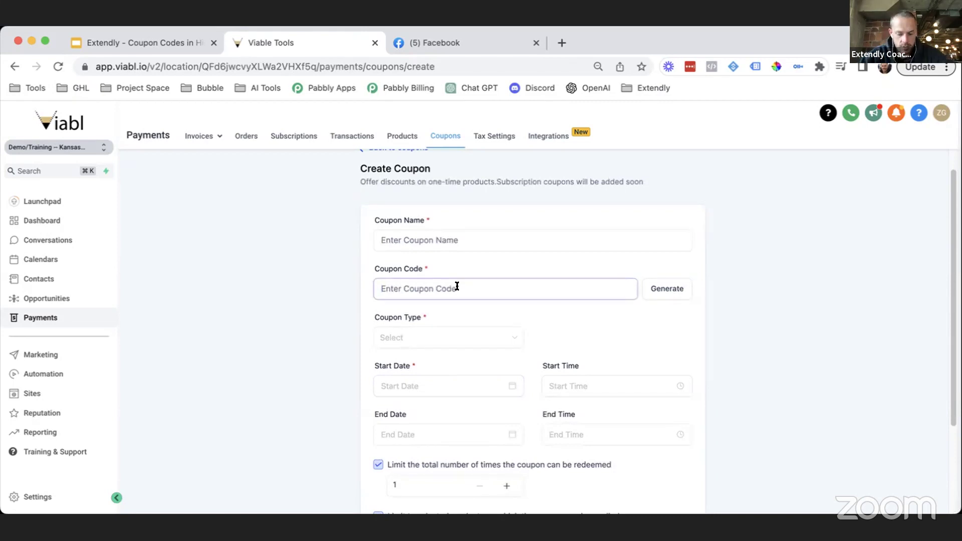
pyautogui.write('LAB')
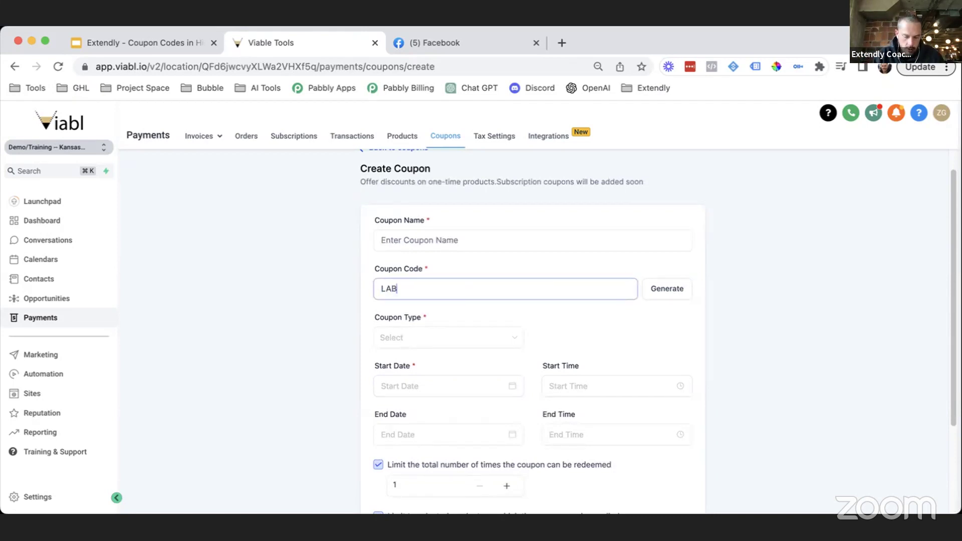
pyautogui.write('O')
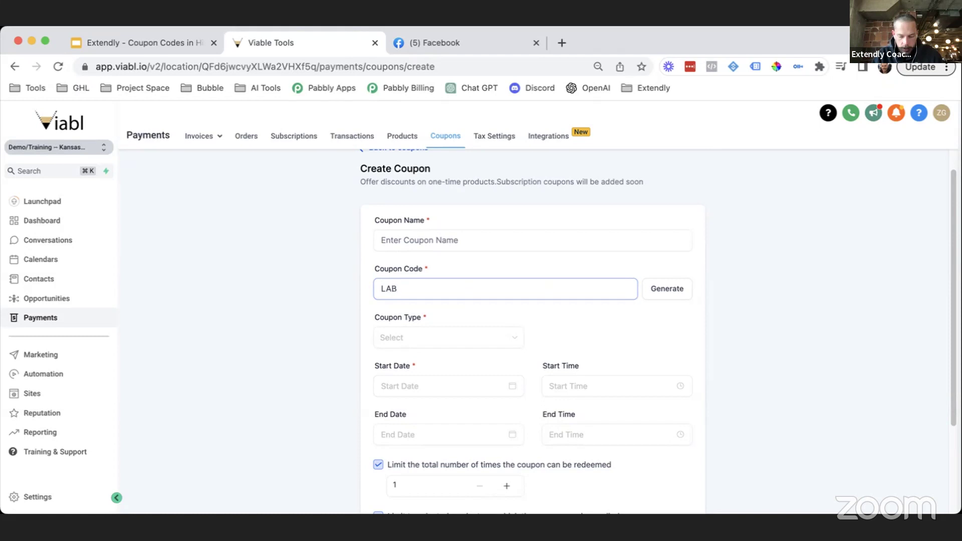
pyautogui.write('50')
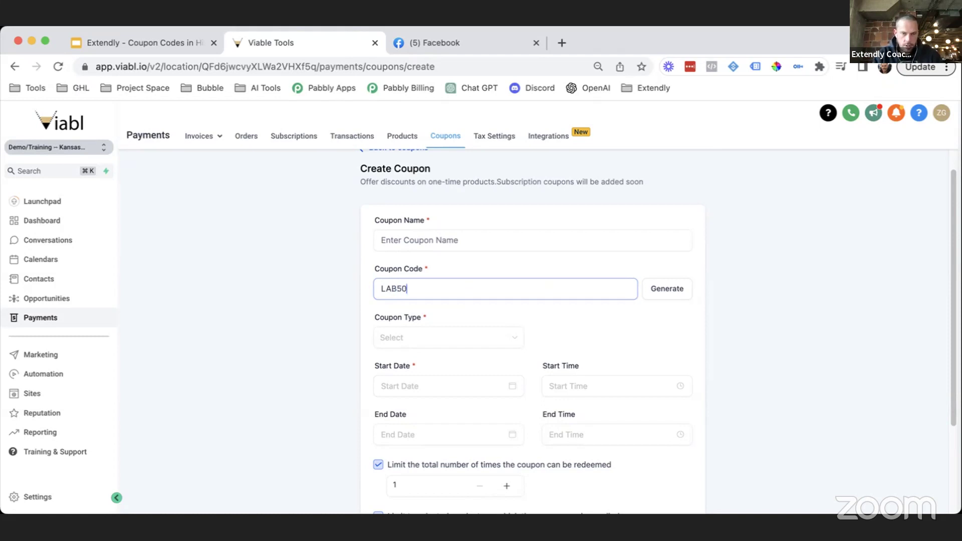
pyautogui.click(802, 288)
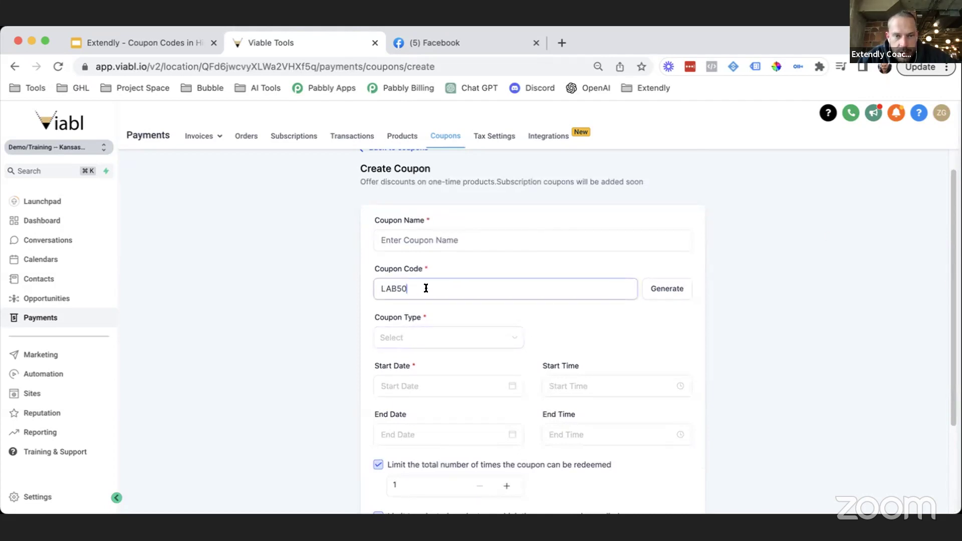
pyautogui.click(398, 288)
pyautogui.press('super+a')
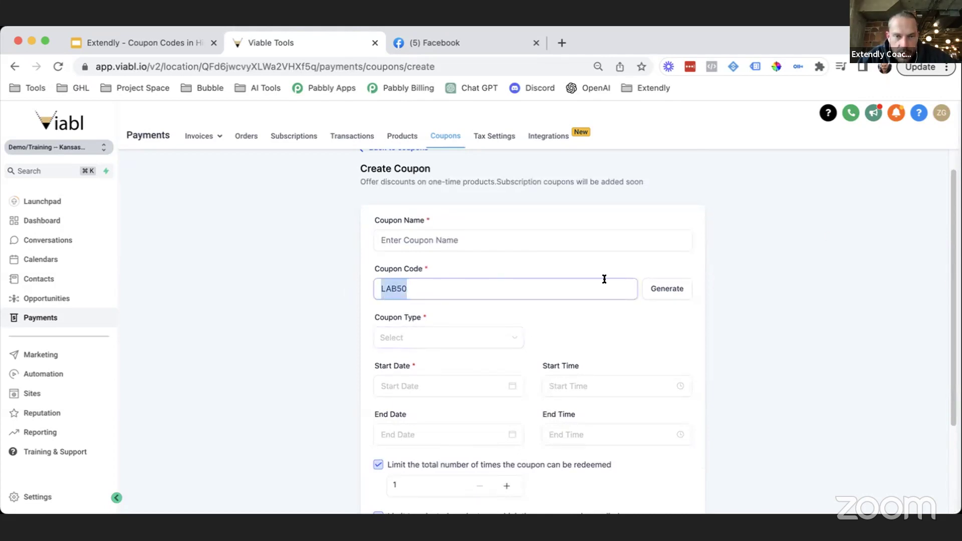
pyautogui.click(534, 293)
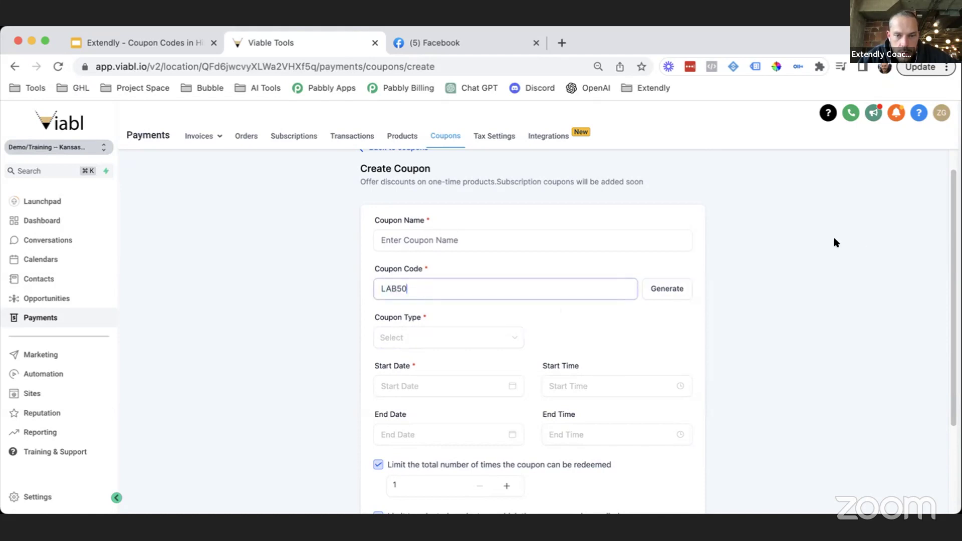
pyautogui.scroll(-1, 824, 317)
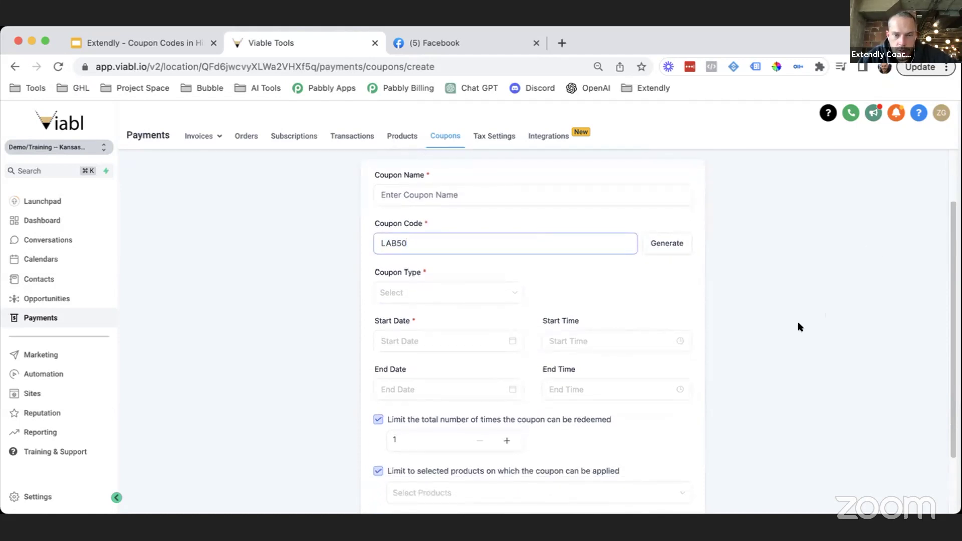
pyautogui.click(393, 421)
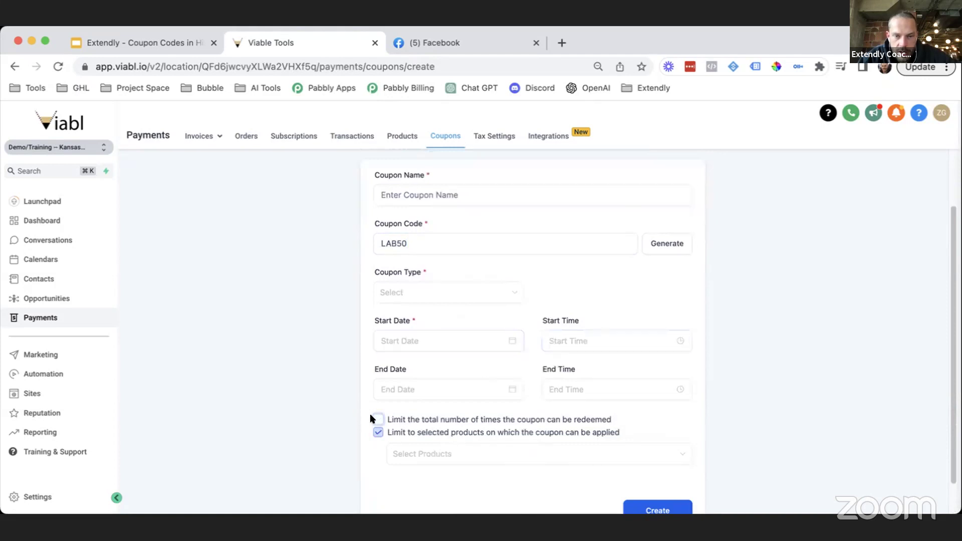
# Step: Re-enable the total redemption limit and set its quantity to 100
pyautogui.click(390, 344)
pyautogui.click(549, 341)
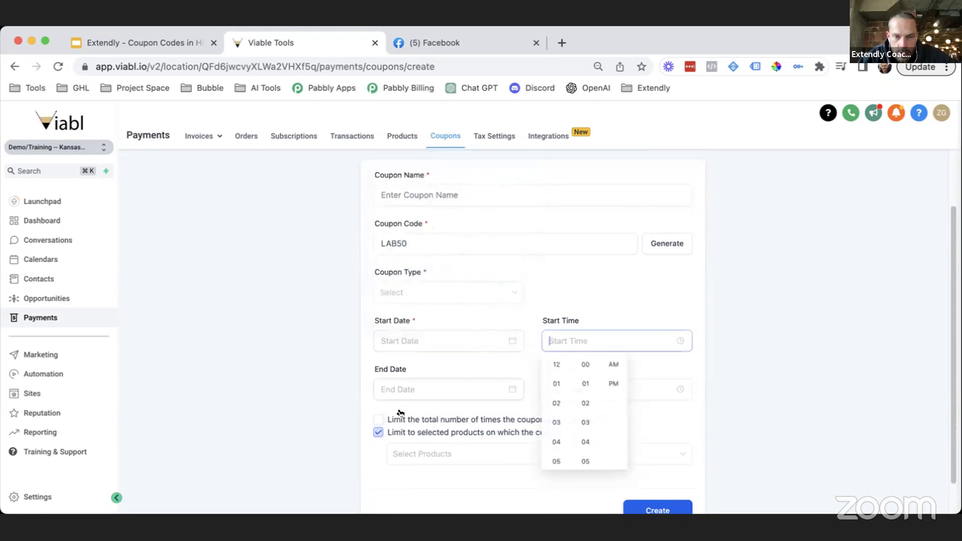
pyautogui.click(413, 420)
pyautogui.click(416, 434)
pyautogui.write('0')
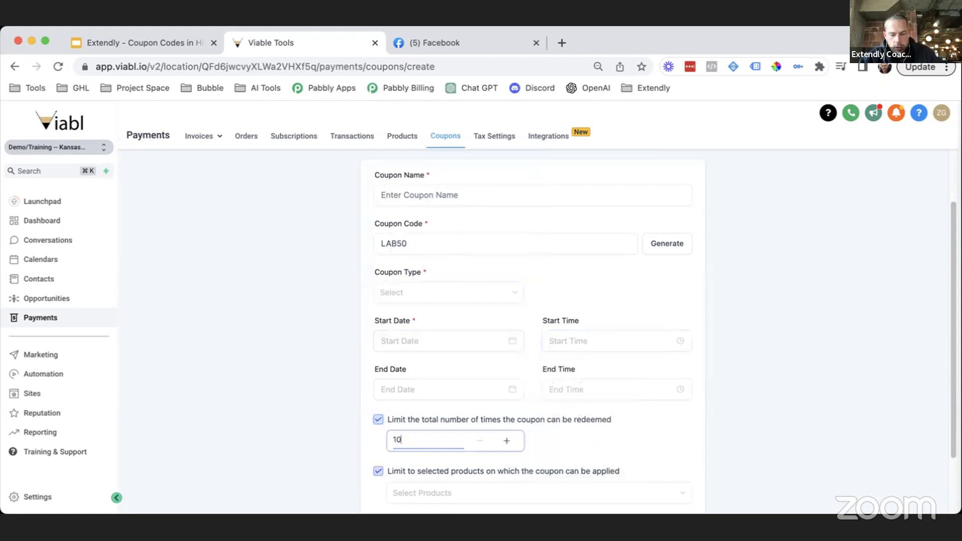
pyautogui.write('0')
# Step: Set the coupon start date to May 15, 2023
pyautogui.click(399, 341)
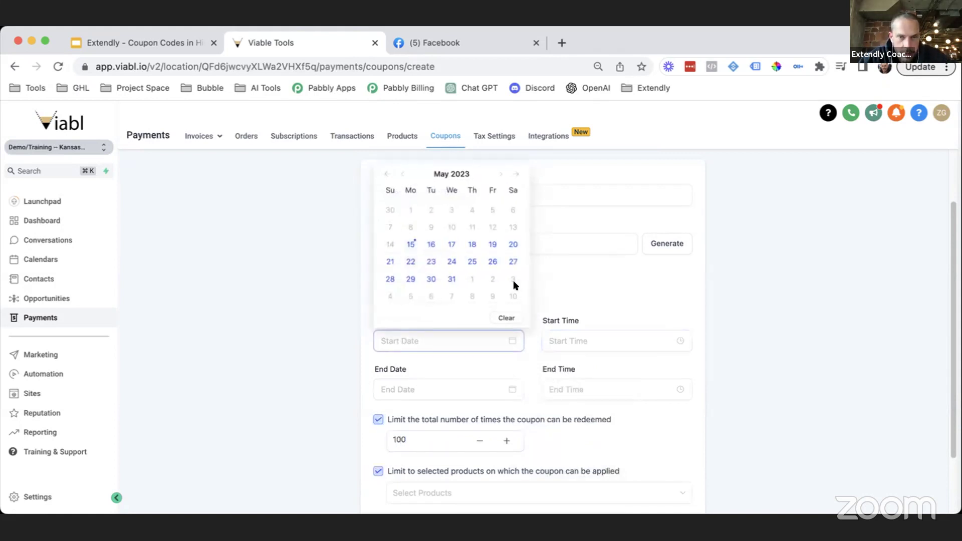
pyautogui.click(410, 244)
pyautogui.click(553, 340)
pyautogui.click(409, 340)
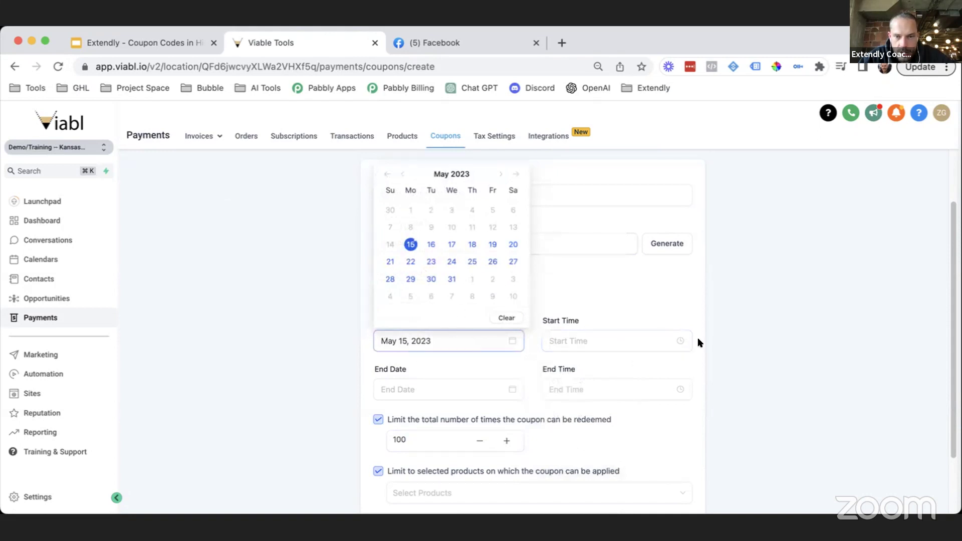
pyautogui.click(800, 365)
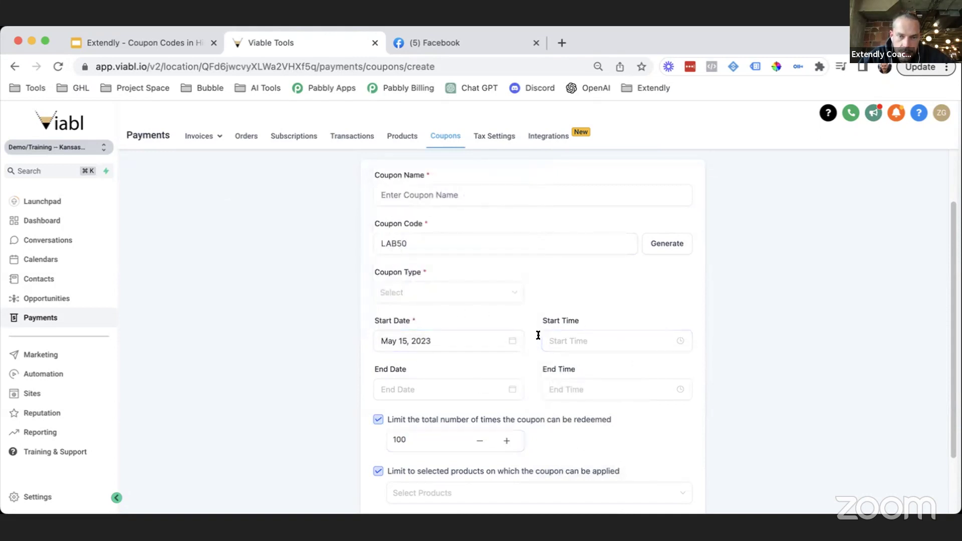
# Step: Check the LAB50 code and the 100-redemption limit fields
pyautogui.click(405, 247)
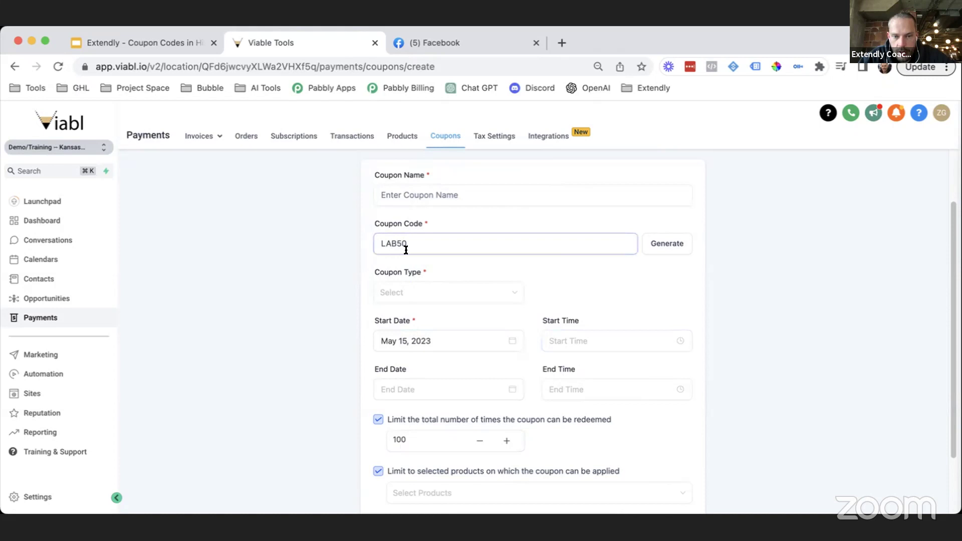
pyautogui.click(408, 431)
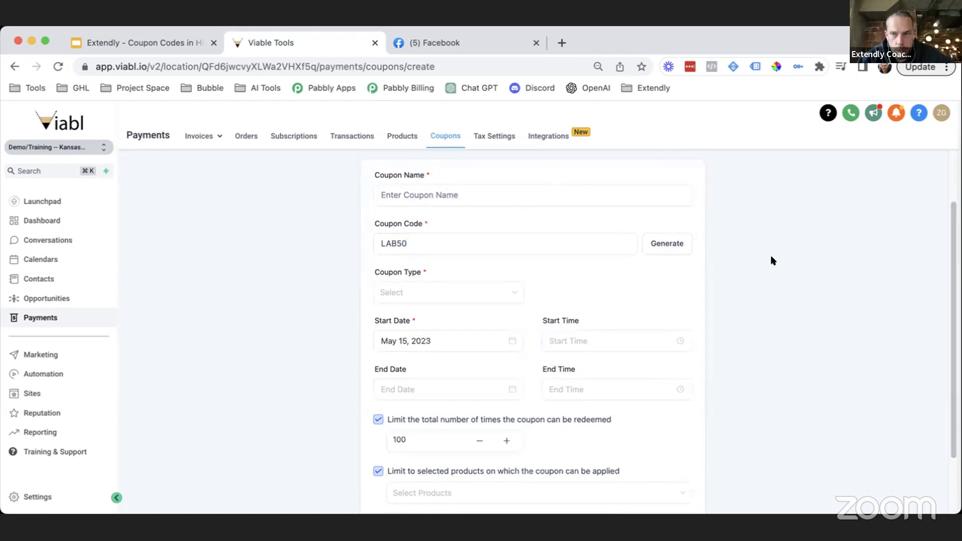
pyautogui.scroll(2, 737, 326)
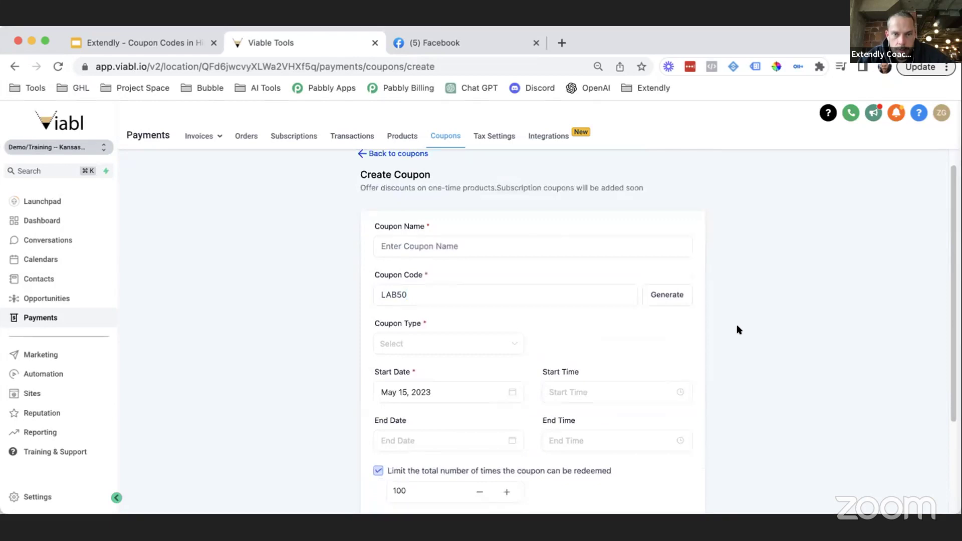
# Step: Leave the unsaved LAB50 form via 'Back to coupons' to reach the Coupons list
pyautogui.scroll(-3, 739, 333)
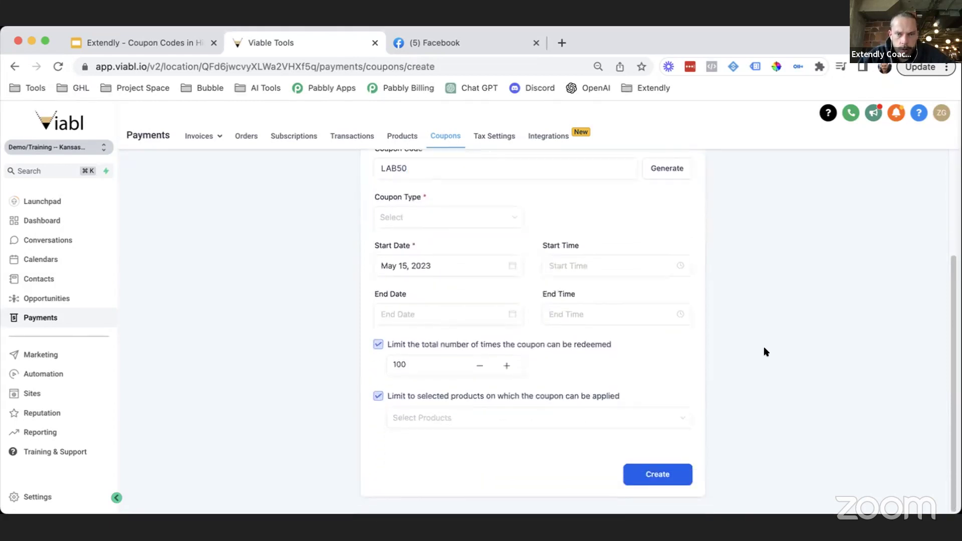
pyautogui.scroll(3, 648, 427)
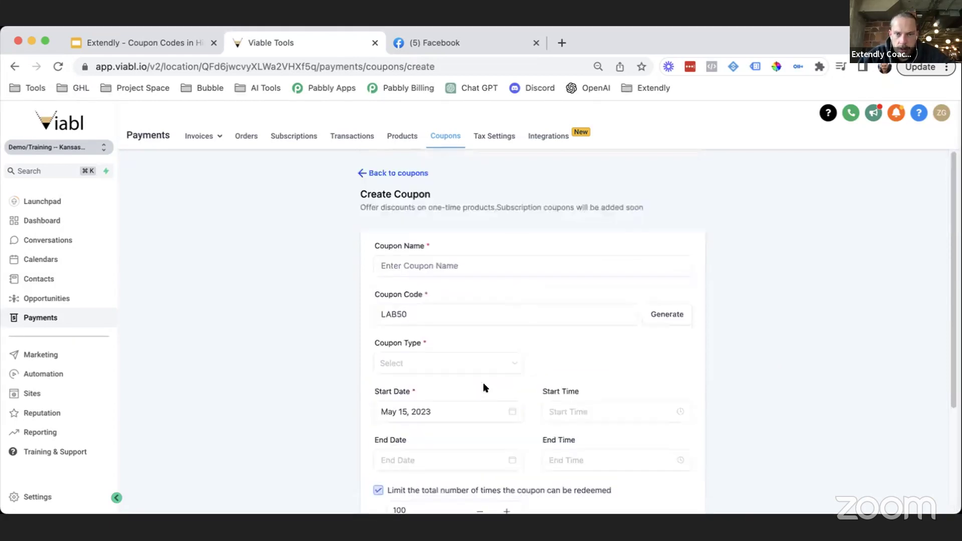
pyautogui.click(399, 174)
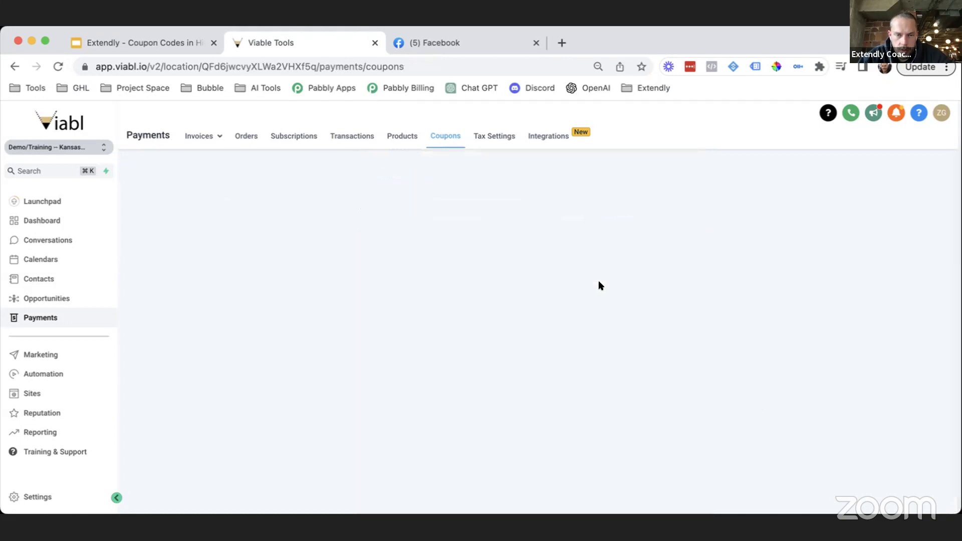